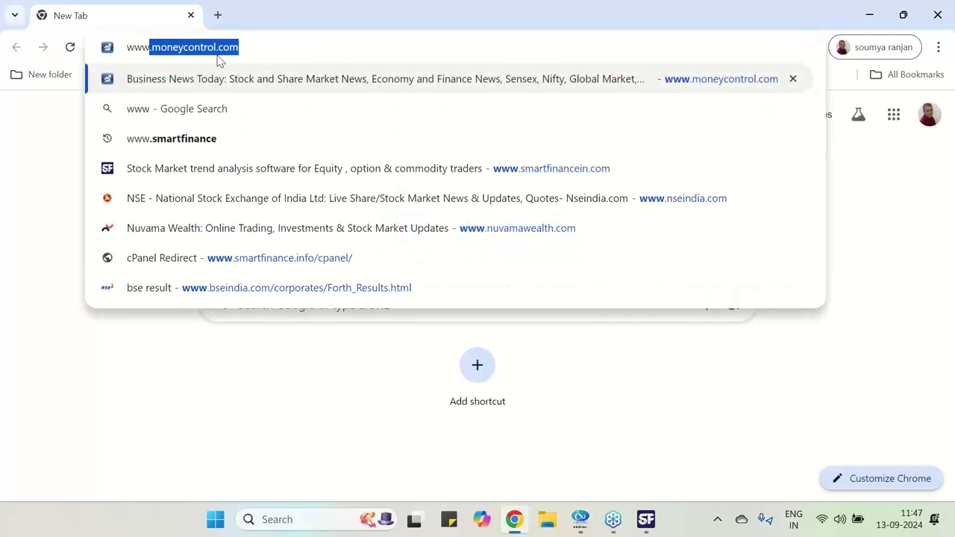
Open smartfinancein.com from the address bar suggestion.
left_click(545, 170)
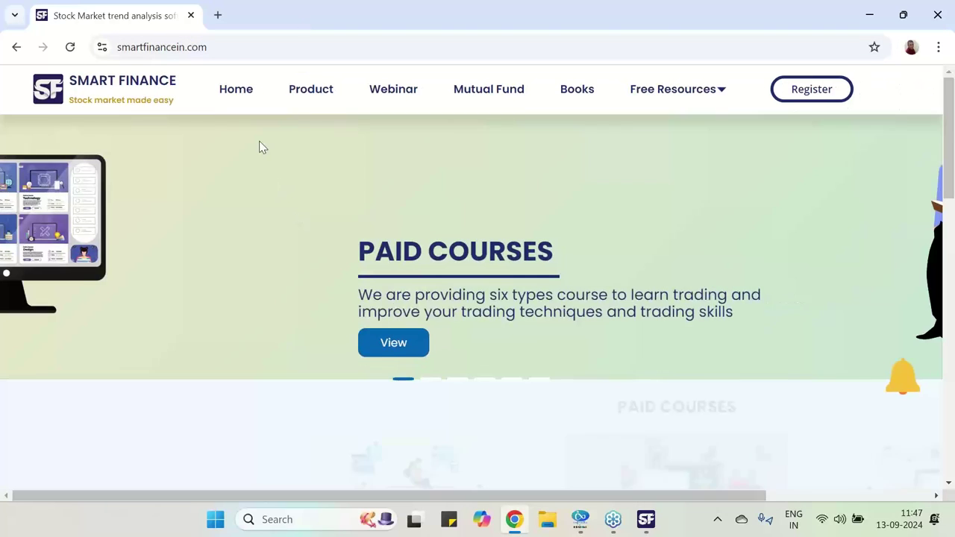
Open the Product page and scroll to the Softwares list of eight Smart Analysis modules.
left_click(316, 102)
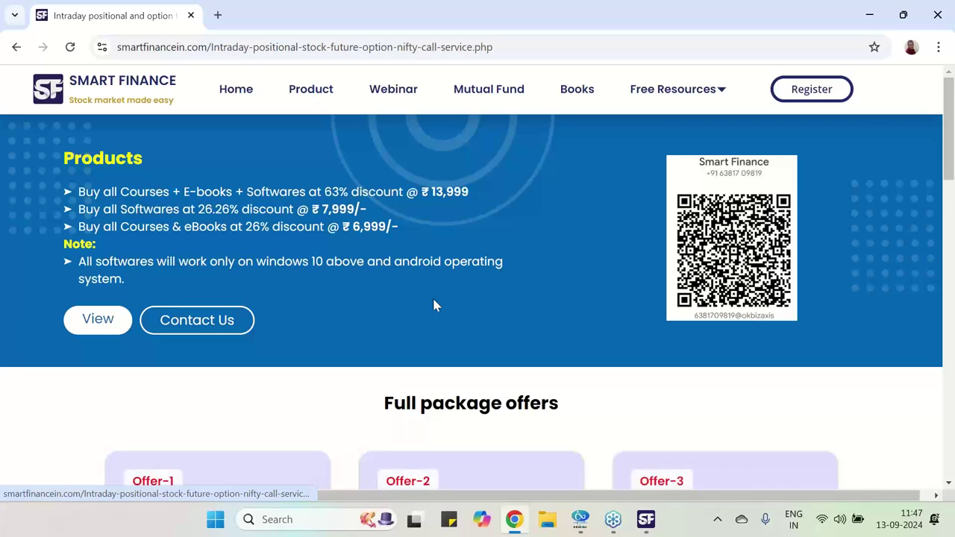
scroll(432, 296, "down", 5)
scroll(435, 306, "down", 4)
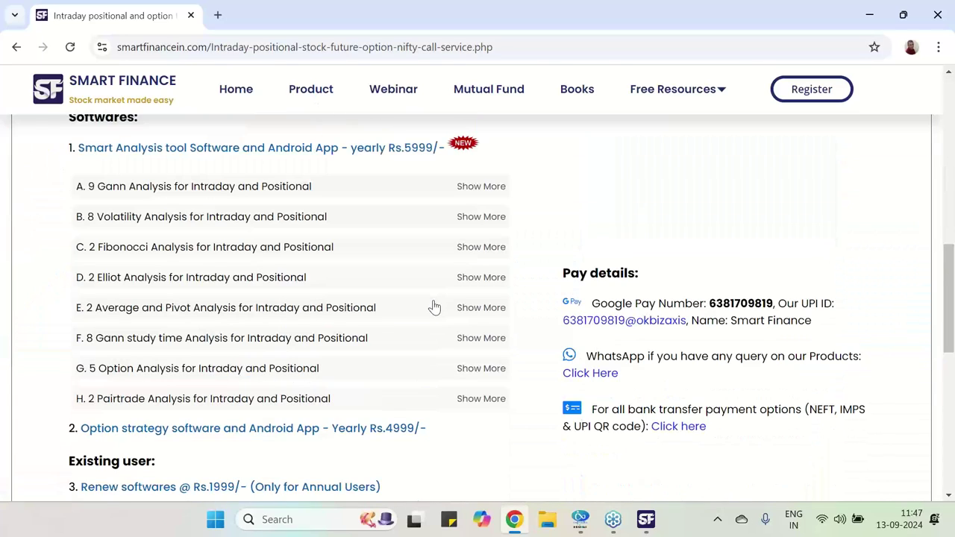
scroll(435, 306, "up", 3)
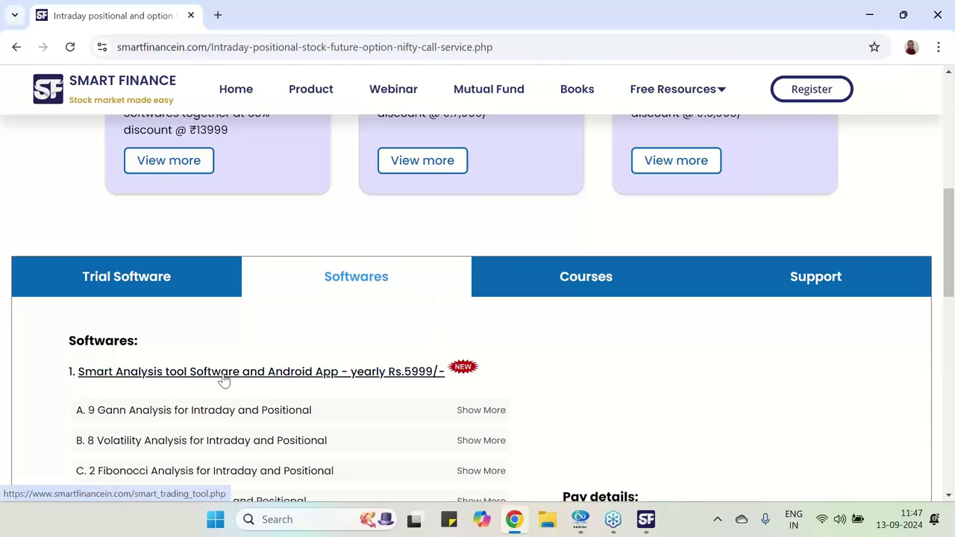
scroll(250, 380, "down", 2)
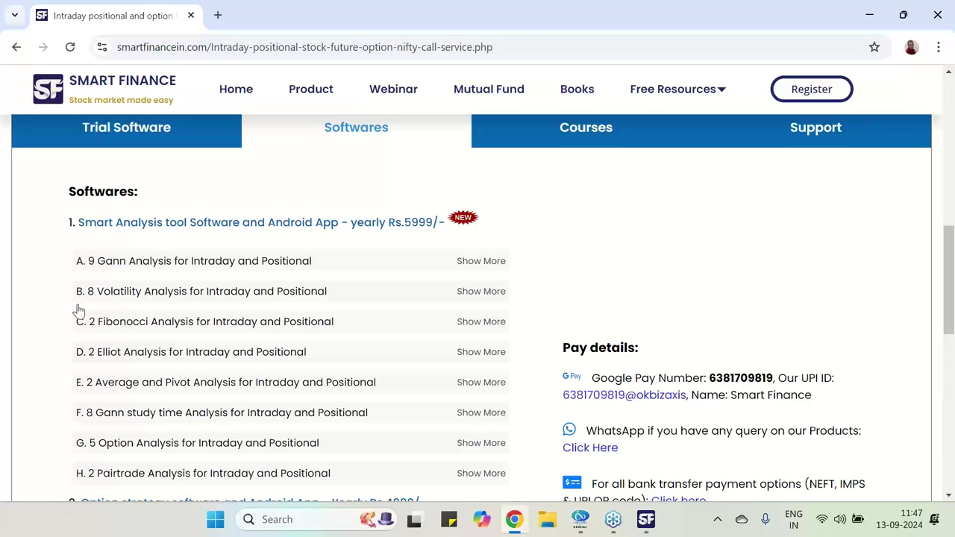
Review the Trial Software features, then return to the Rs.5999 yearly Softwares listing.
left_click(119, 133)
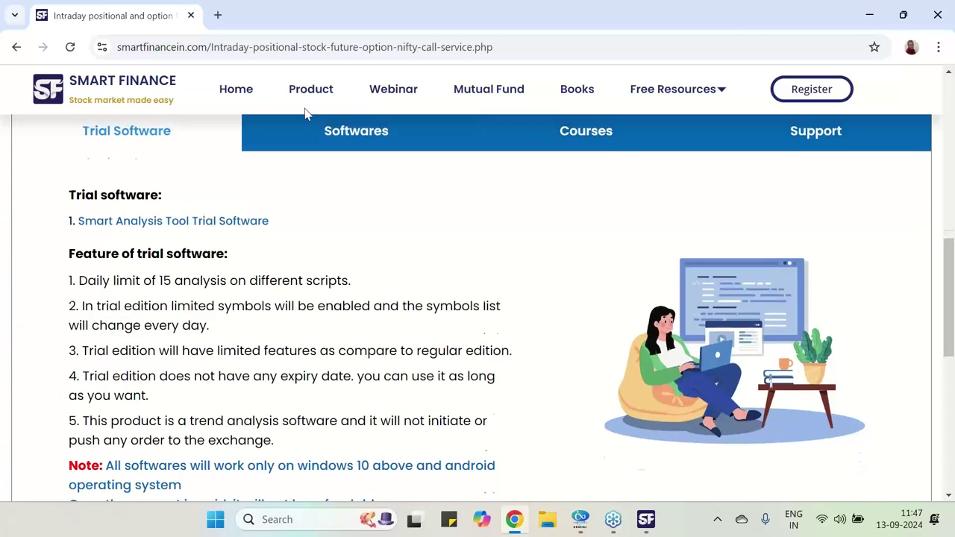
scroll(316, 111, "up", 3)
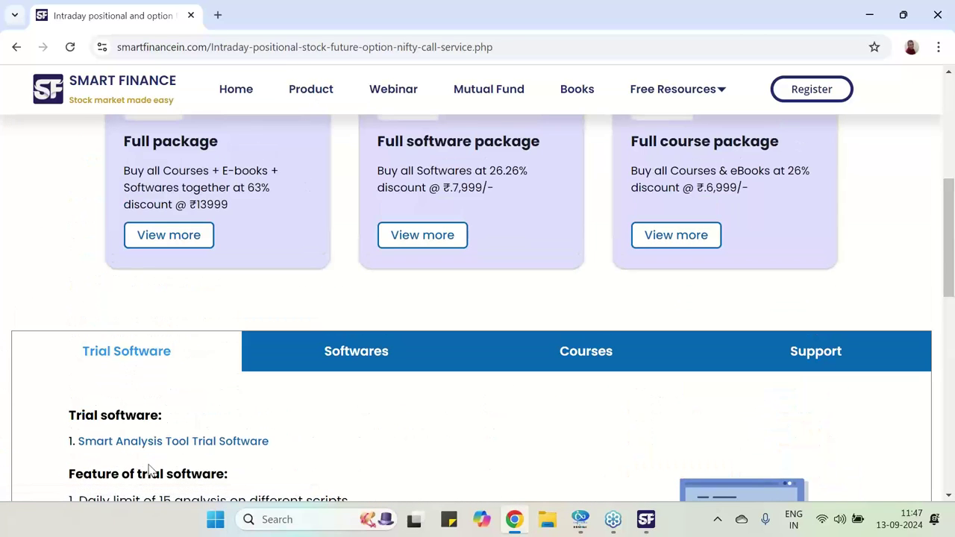
scroll(154, 446, "down", 2)
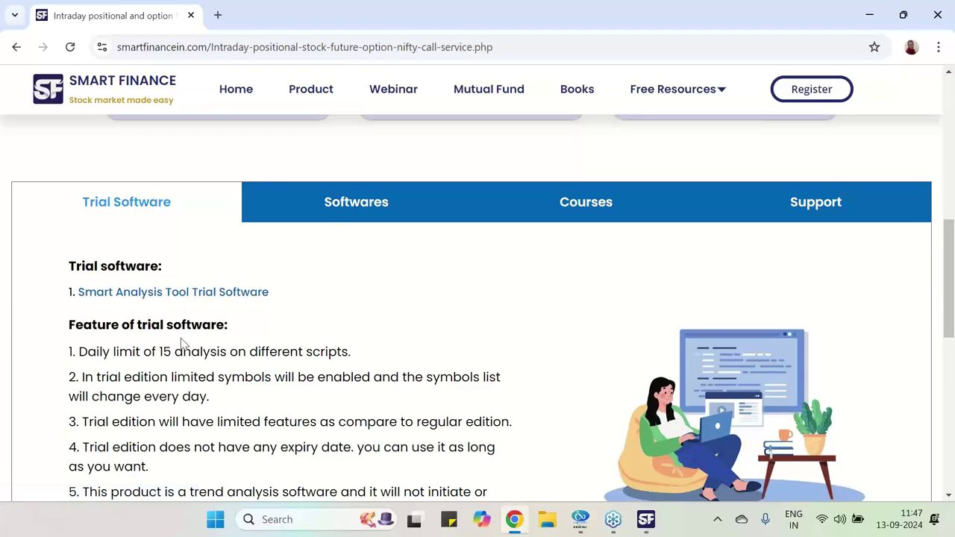
left_click(348, 215)
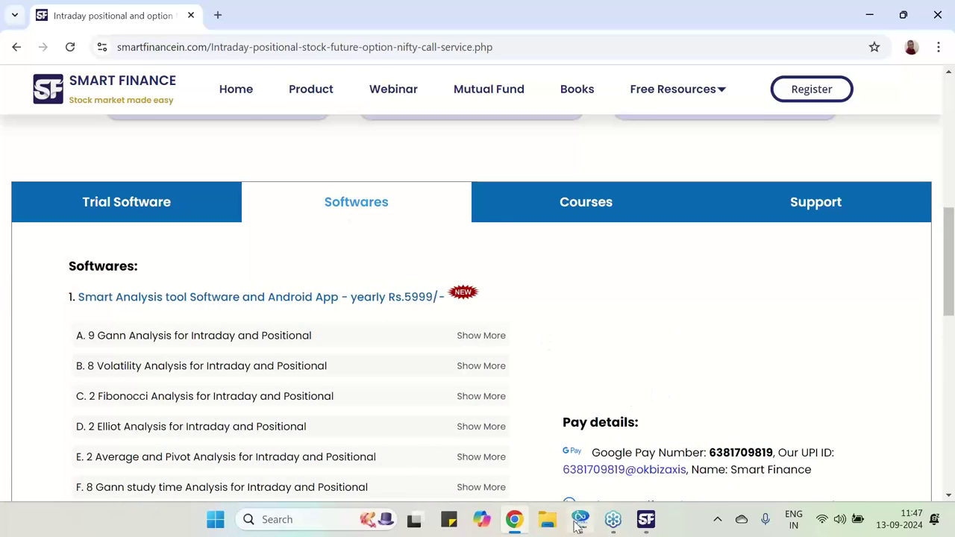
Glance at Smart Analysis Tool's NIFTY September 2024 Gann time summary, then return to Chrome.
left_click(646, 521)
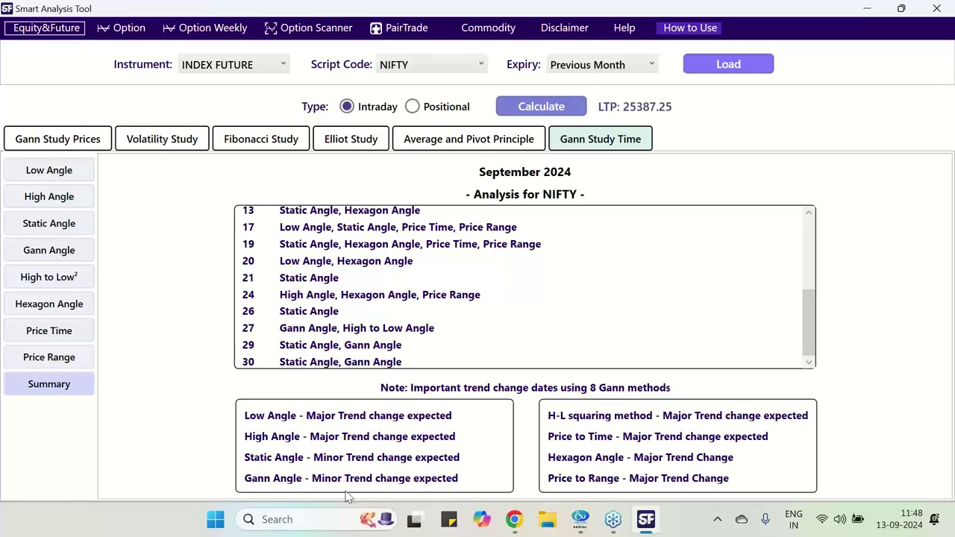
mouse_move(514, 519)
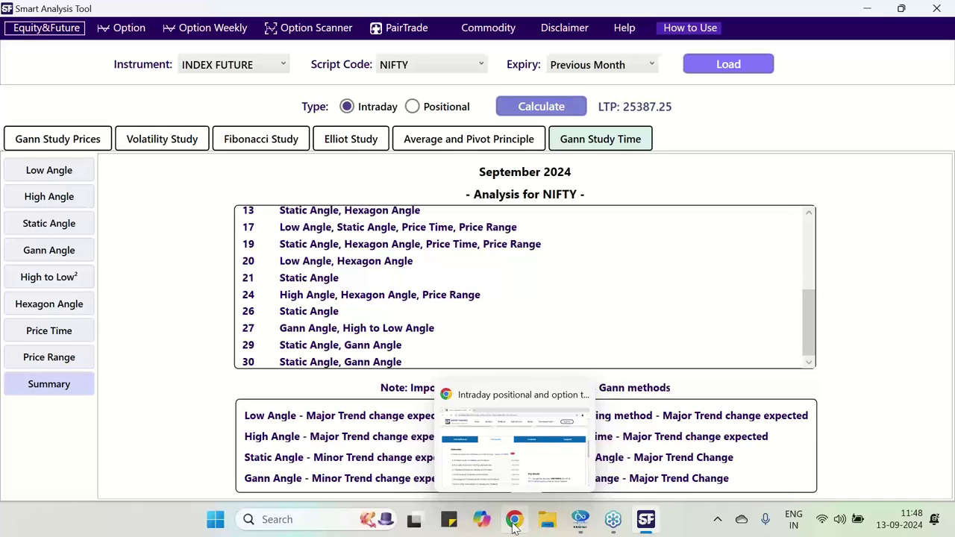
left_click(514, 522)
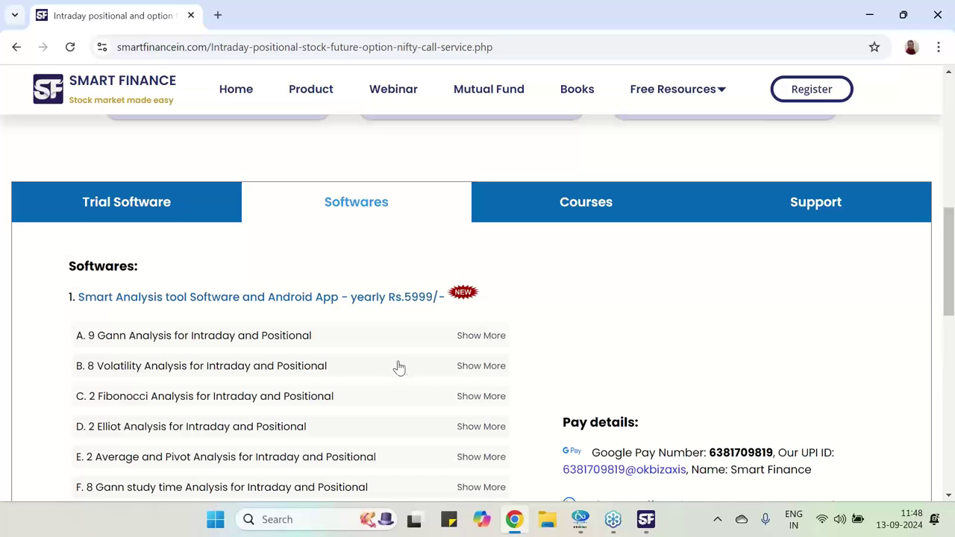
Review the ₹1,899 W.D.Gann Course + 34 Intraday Techniques module details, then return to Smart Analysis Tool.
left_click(612, 215)
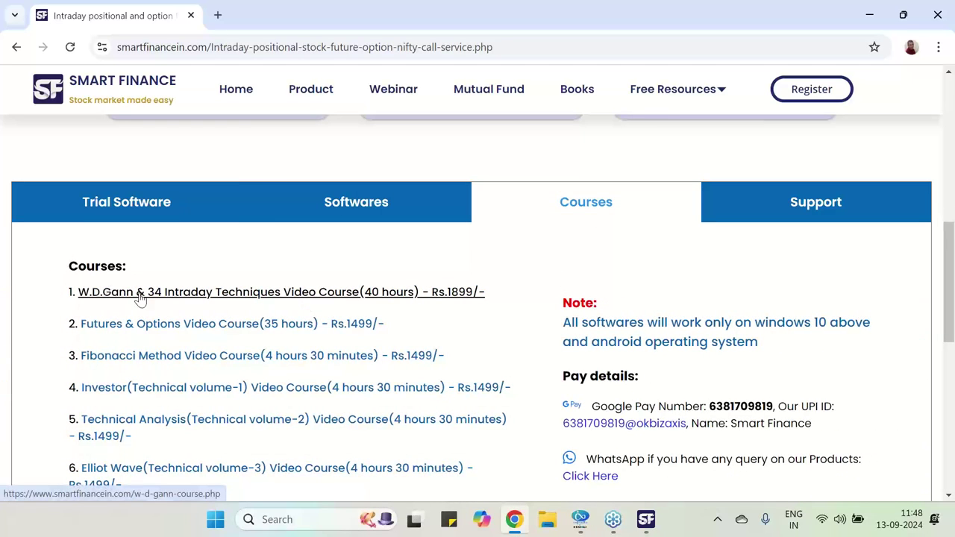
left_click(201, 293)
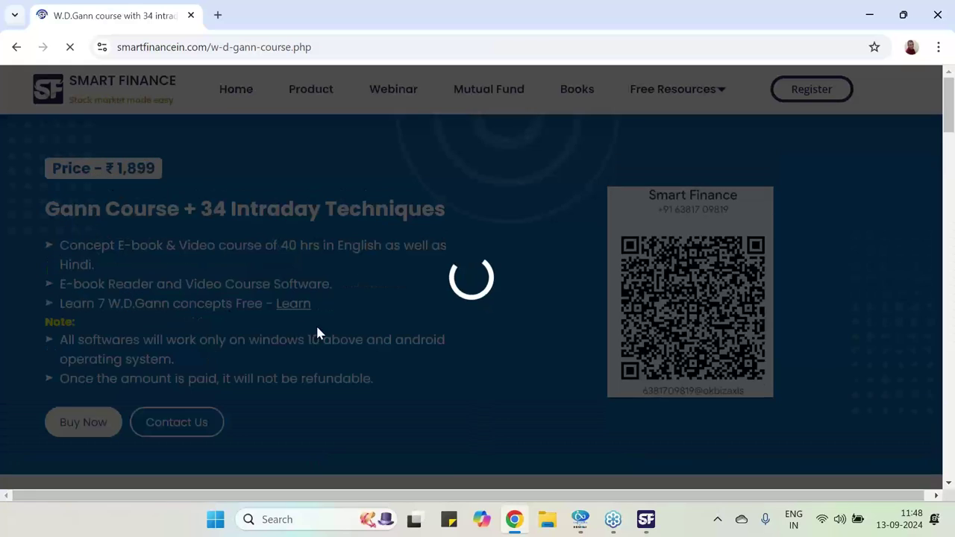
scroll(320, 336, "down", 5)
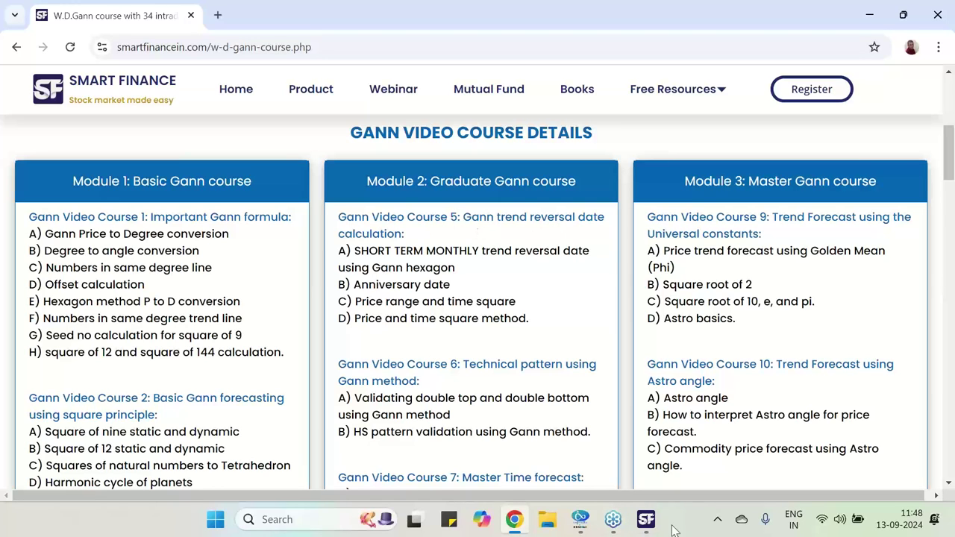
left_click(647, 519)
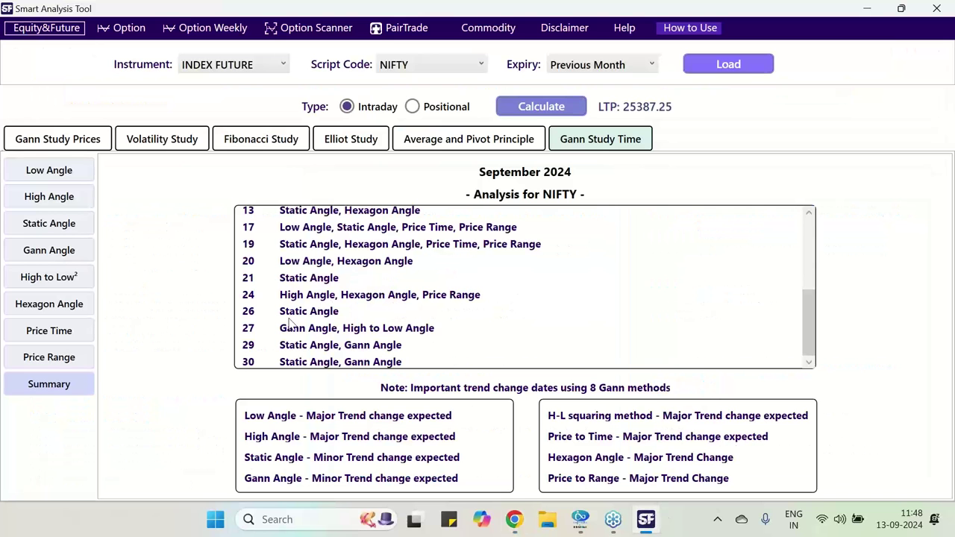
Compare the Low Angle and High Angle September 2024 trend-change calendars.
scroll(290, 323, "up", 2)
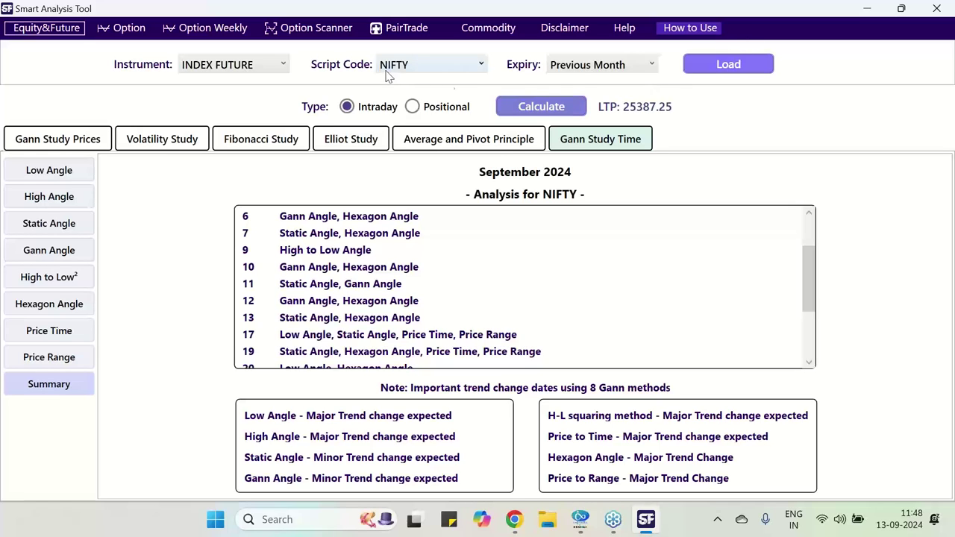
left_click(72, 171)
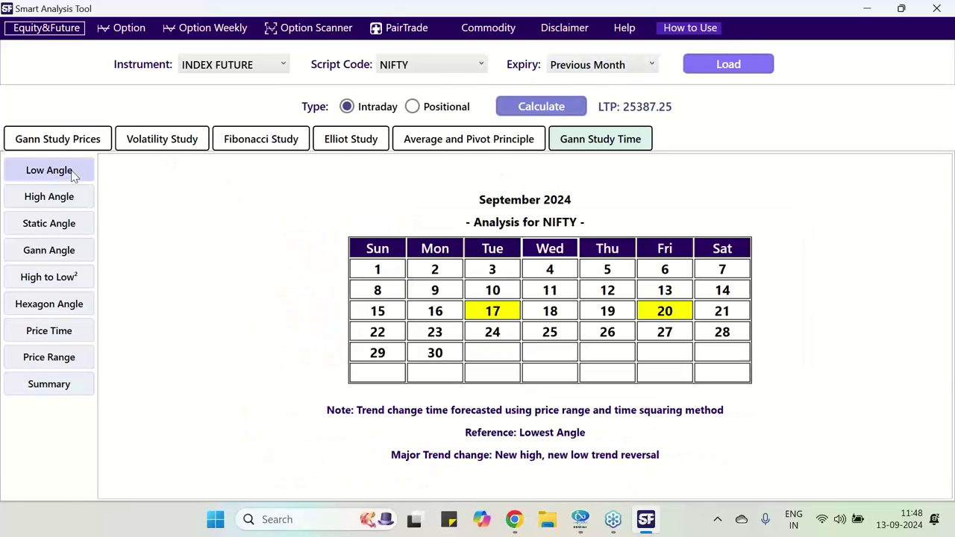
left_click(67, 200)
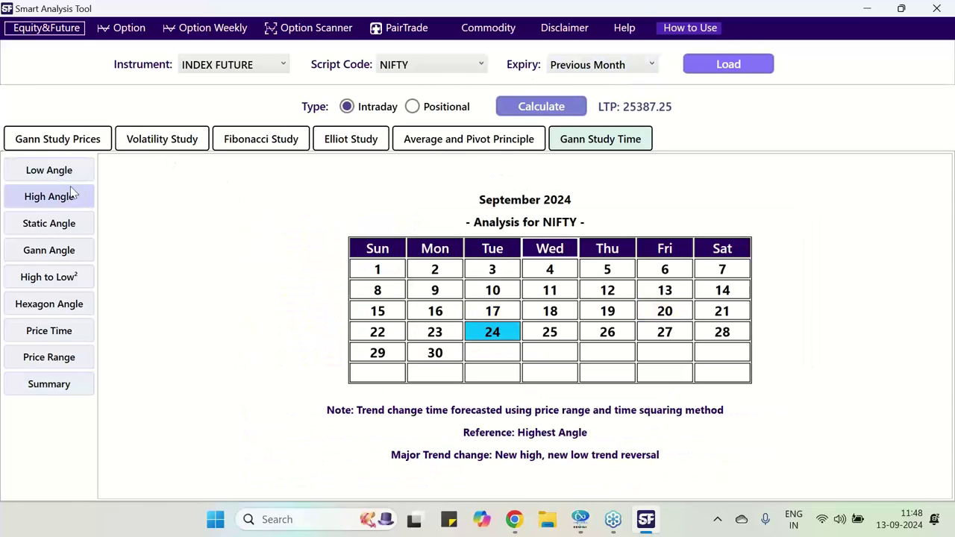
left_click(71, 177)
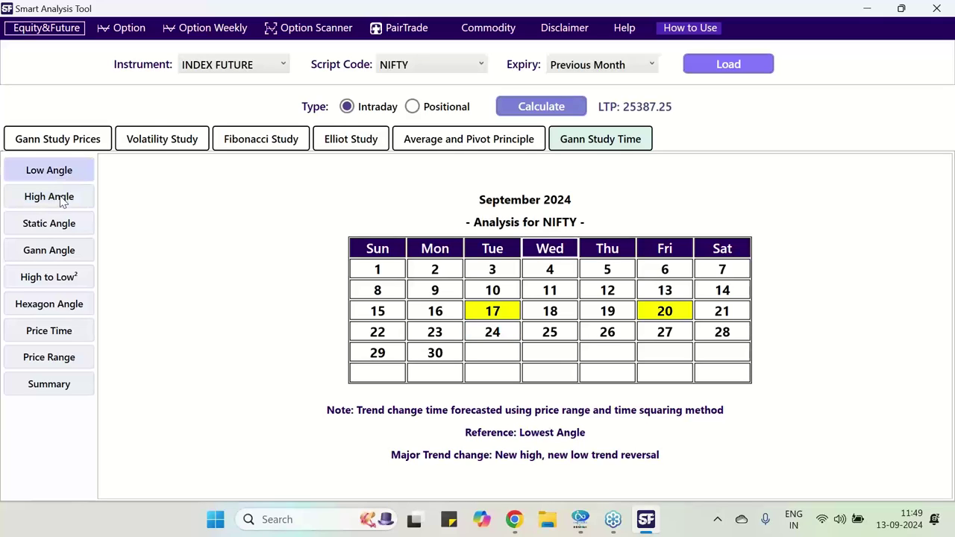
left_click(62, 202)
Cycle through Static, Gann, High to Low², Hexagon and Price Time, ending on Price Range (17, 19, 24).
left_click(55, 231)
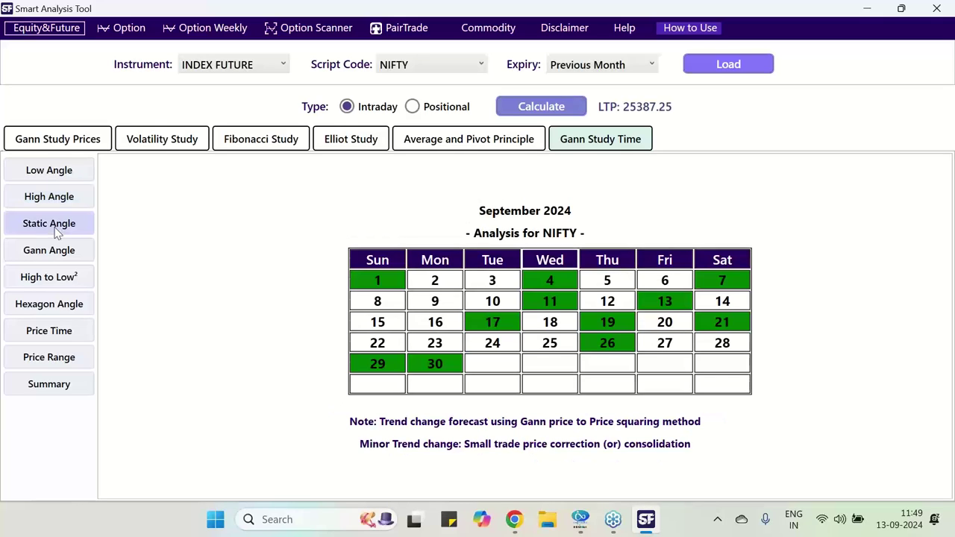
left_click(55, 257)
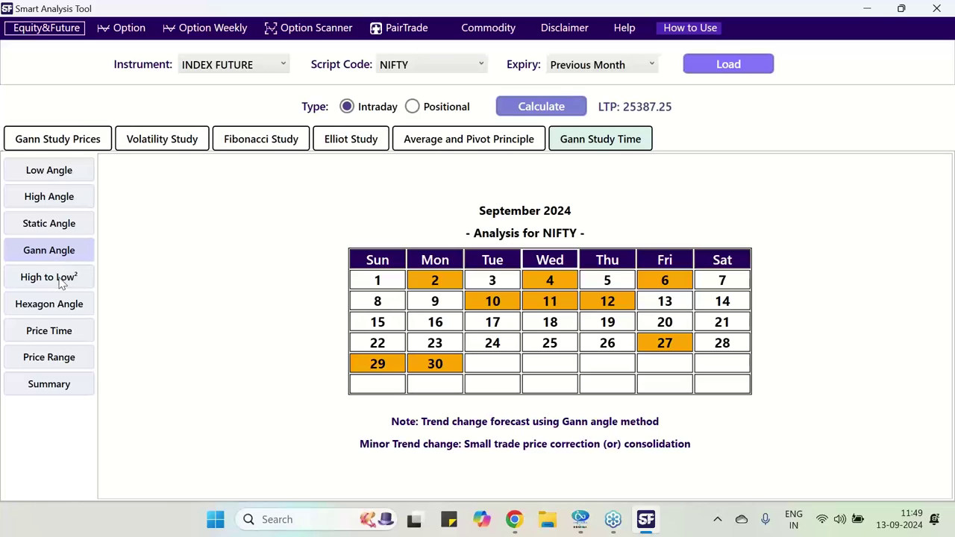
left_click(62, 283)
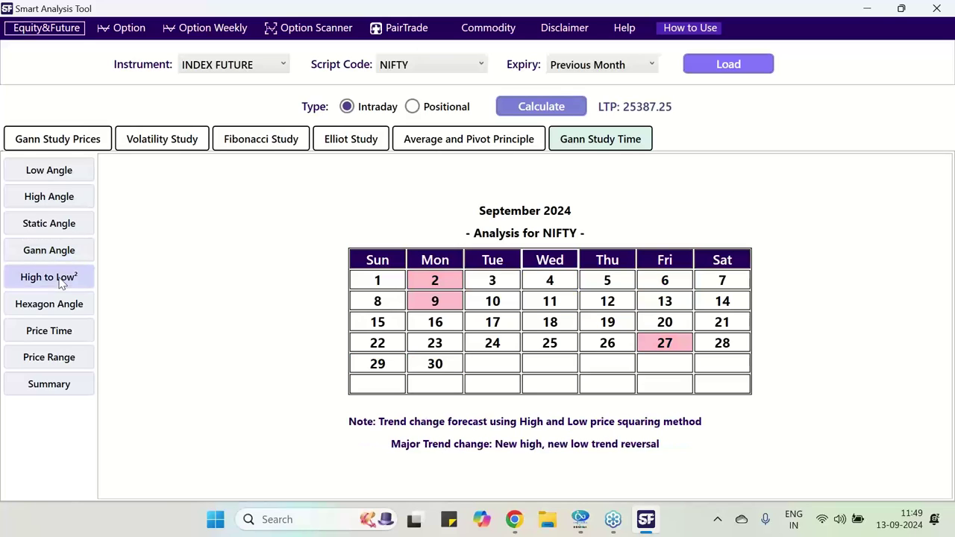
left_click(60, 314)
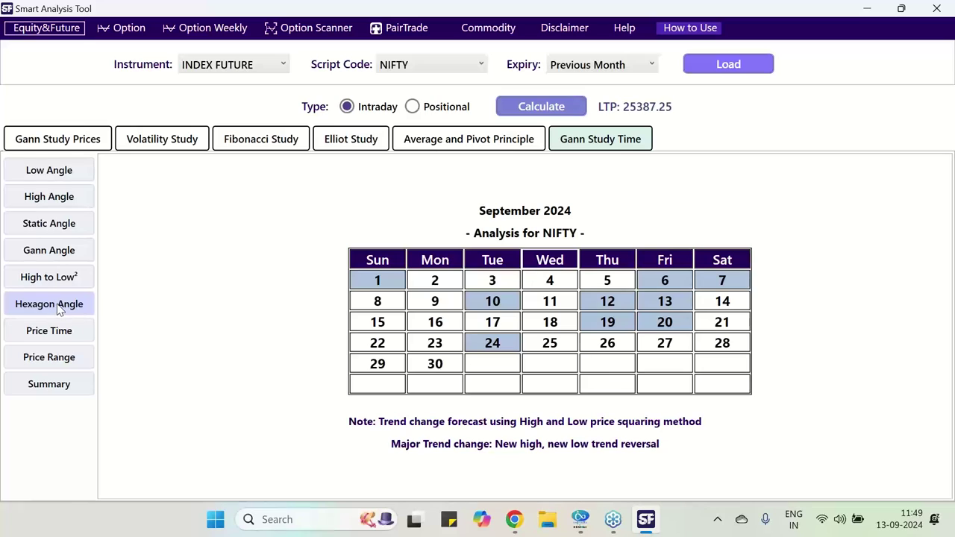
left_click(65, 336)
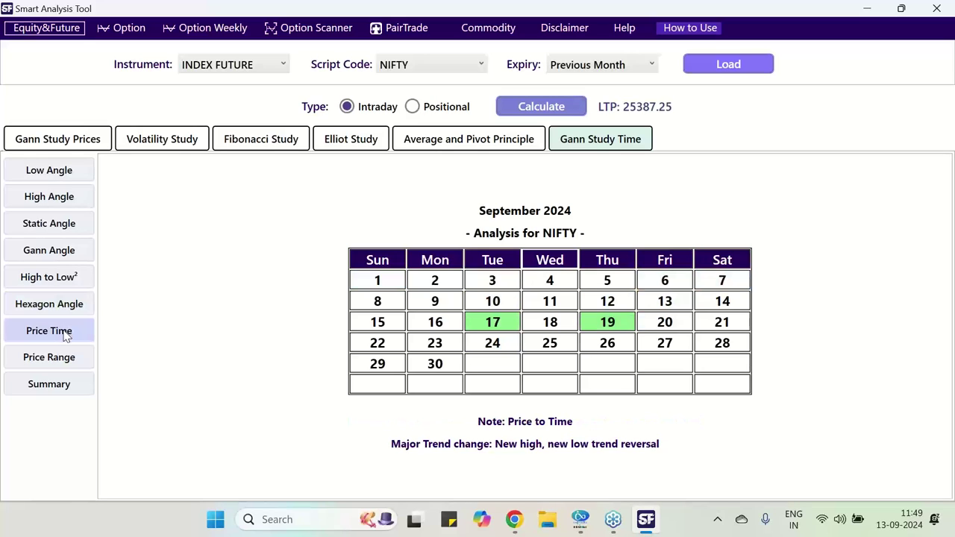
left_click(64, 362)
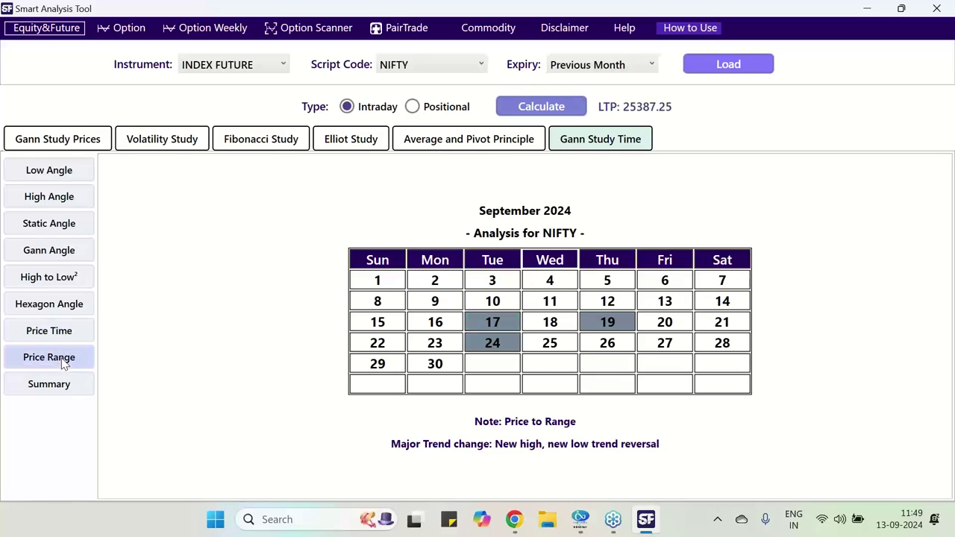
left_click(59, 387)
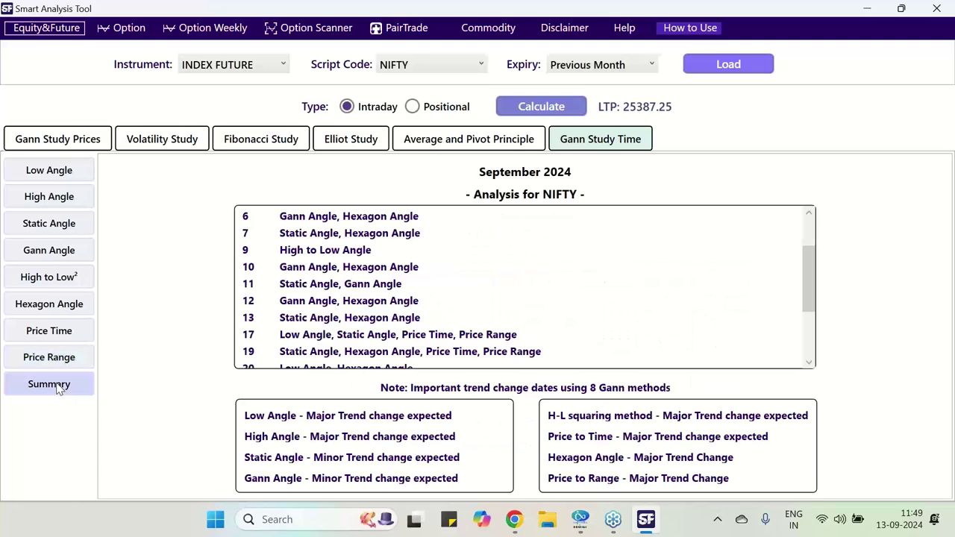
left_click(57, 175)
left_click(52, 206)
left_click(53, 234)
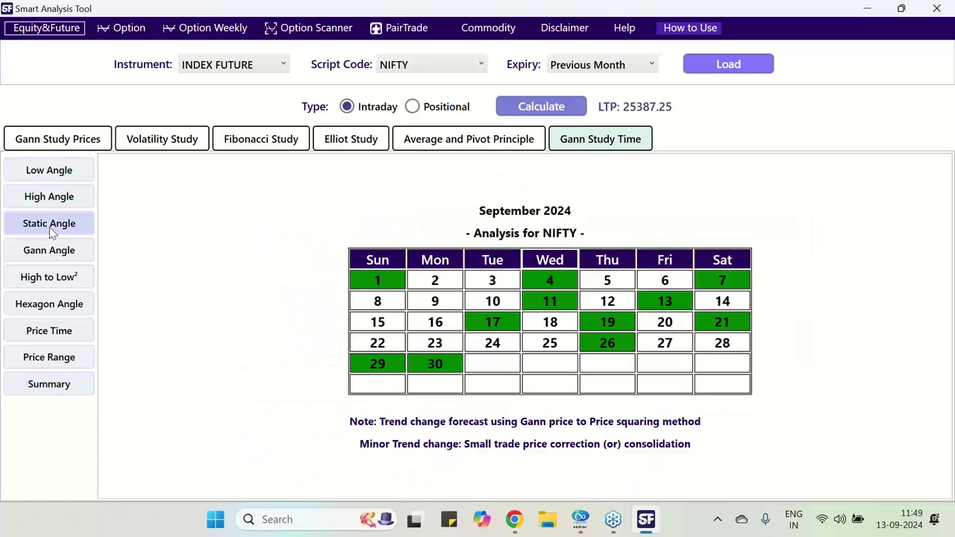
left_click(57, 306)
left_click(62, 360)
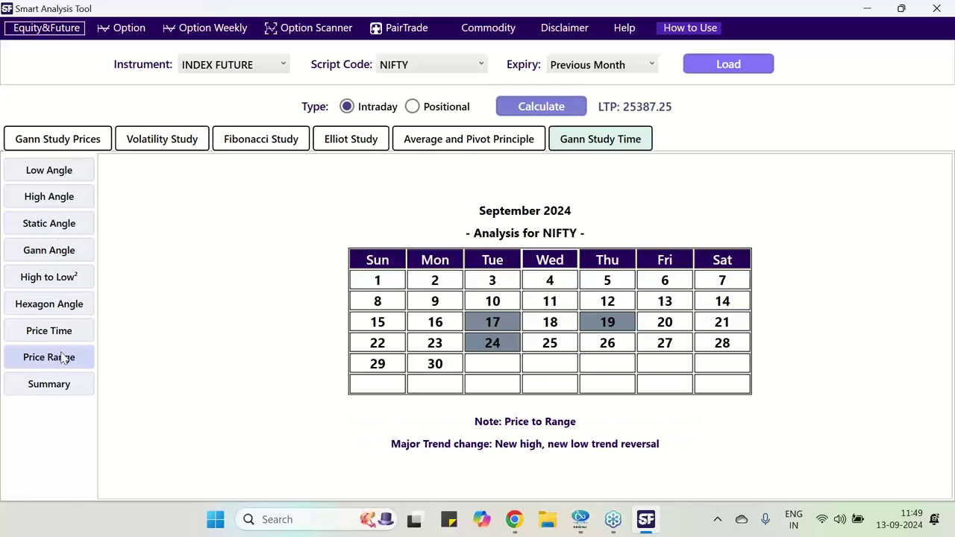
left_click(55, 392)
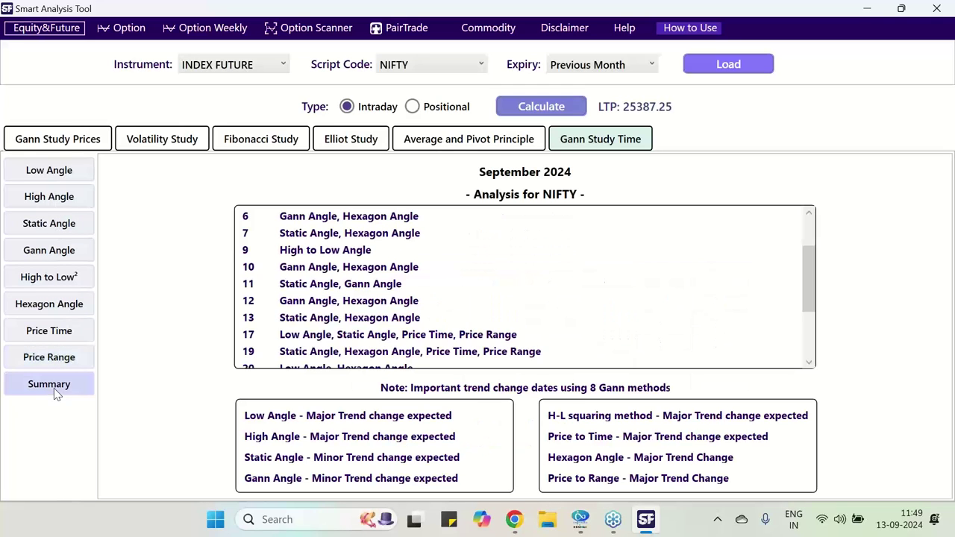
scroll(437, 296, "up", 2)
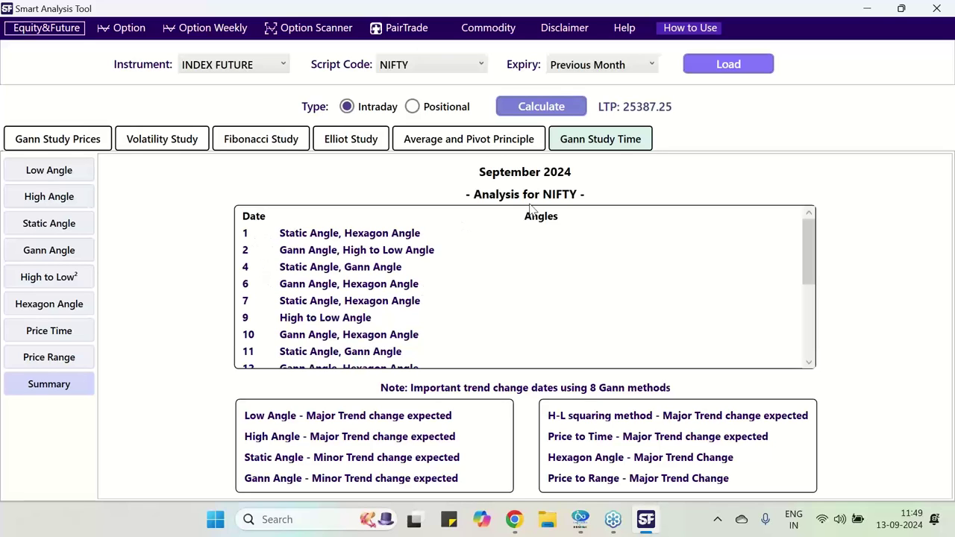
scroll(426, 276, "down", 5)
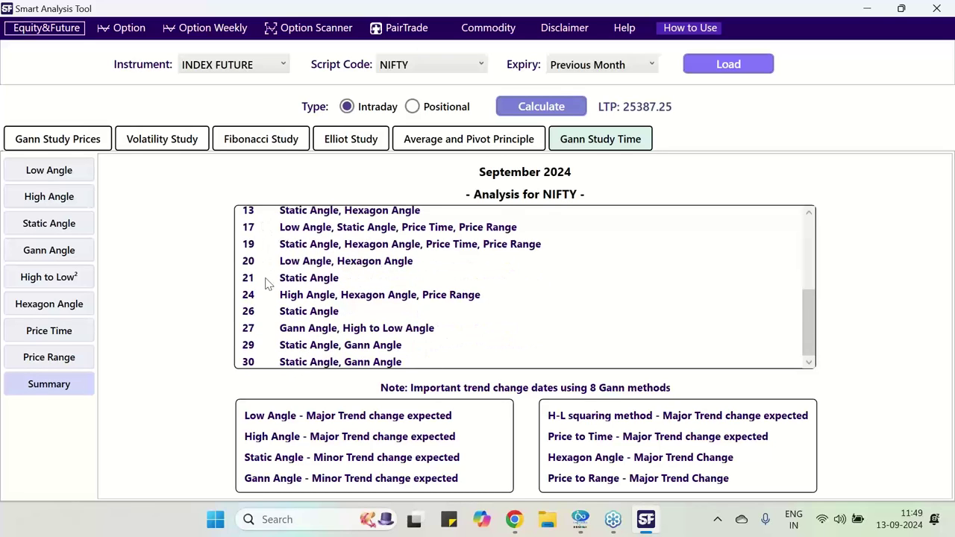
scroll(278, 312, "up", 3)
scroll(253, 258, "up", 1)
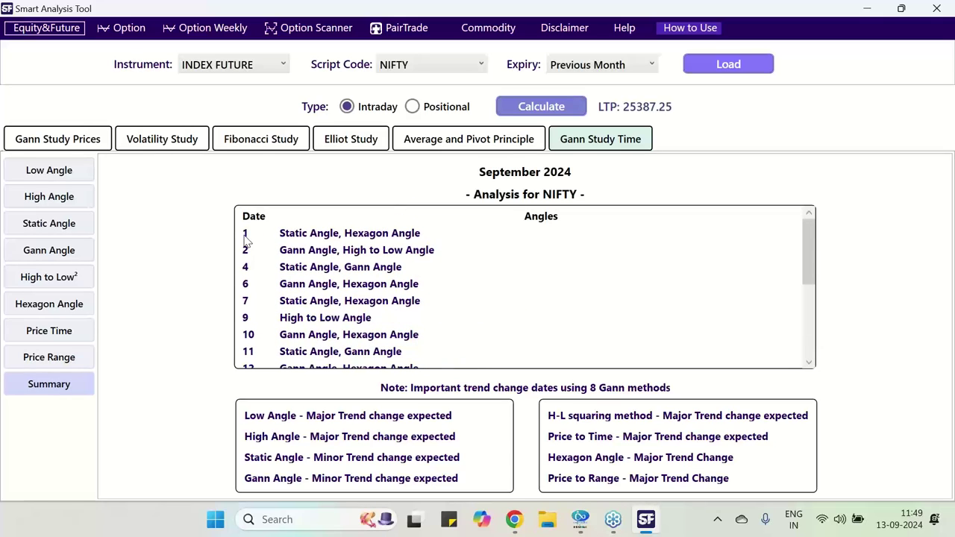
scroll(250, 259, "down", 2)
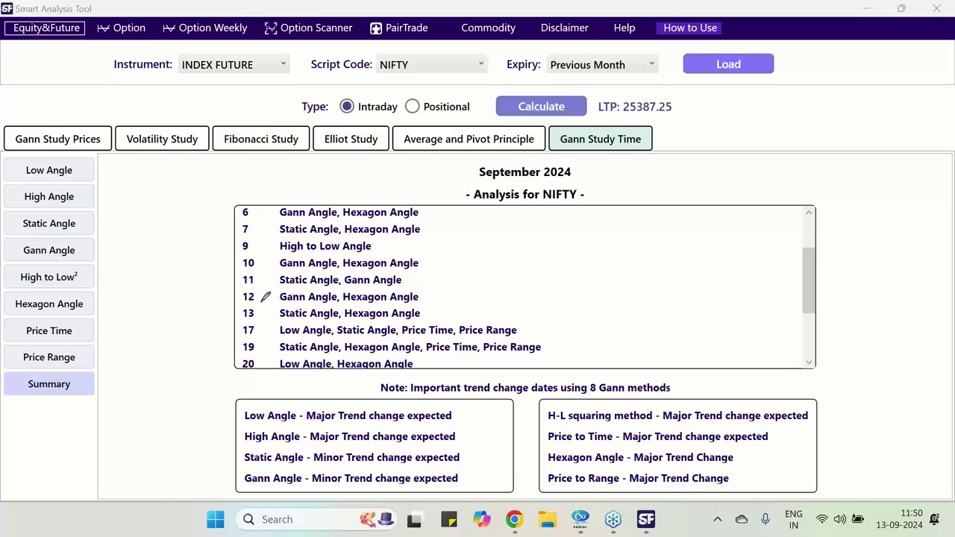
Circle date 12, strike Gann Angle on the 10th, and underline Low and High Angle in green.
left_click_drag(261, 301, 261, 298)
left_click_drag(282, 262, 338, 262)
key("g")
mouse_move(265, 422)
left_mouse_down()
mouse_move(296, 422)
mouse_move(296, 464)
left_mouse_up()
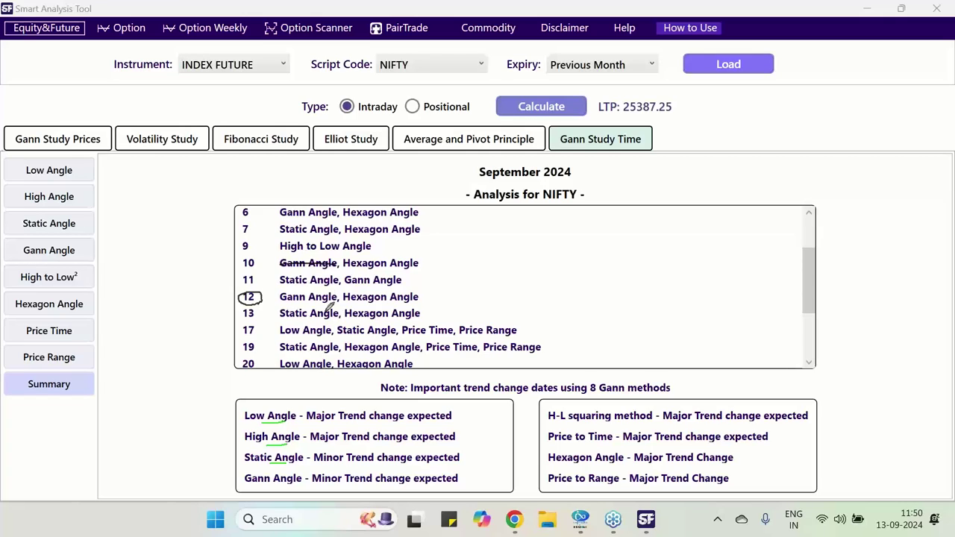
Tick 12, ring Hexagon Angle on the 12th and in the legend, and underline Static Angle on the 13th.
mouse_move(216, 296)
left_mouse_down()
mouse_move(233, 302)
mouse_move(250, 277)
left_mouse_up()
left_click_drag(356, 304, 404, 304)
left_click_drag(571, 470, 602, 469)
mouse_move(423, 297)
left_mouse_down()
mouse_move(344, 301)
mouse_move(373, 280)
mouse_move(416, 287)
mouse_move(424, 301)
left_mouse_up()
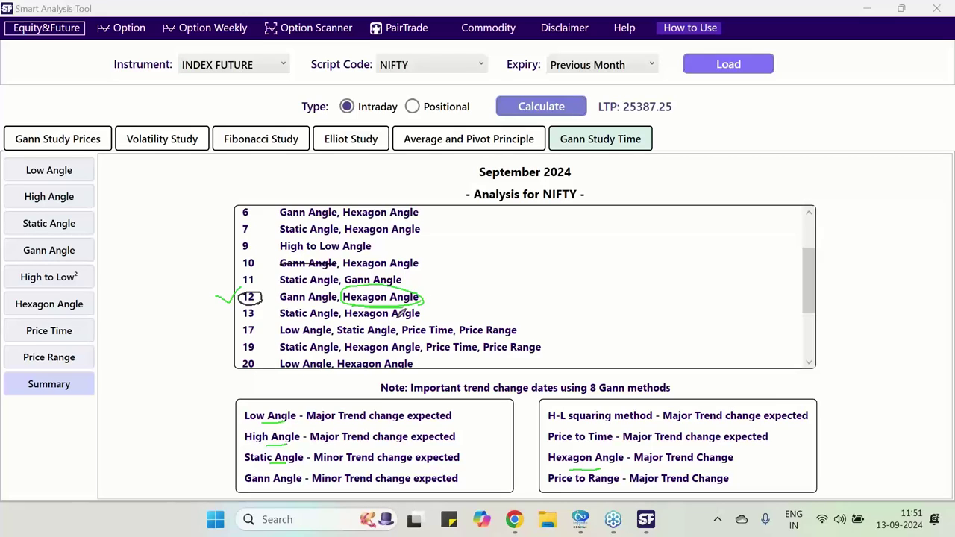
mouse_move(280, 322)
left_mouse_down()
mouse_move(335, 320)
mouse_move(312, 321)
mouse_move(366, 301)
mouse_move(431, 306)
mouse_move(357, 317)
left_mouse_up()
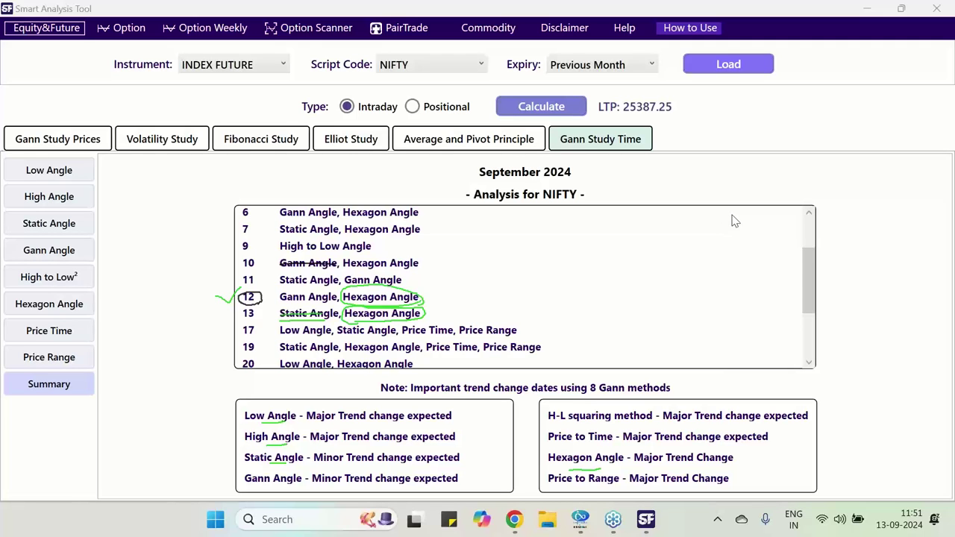
left_click(580, 519)
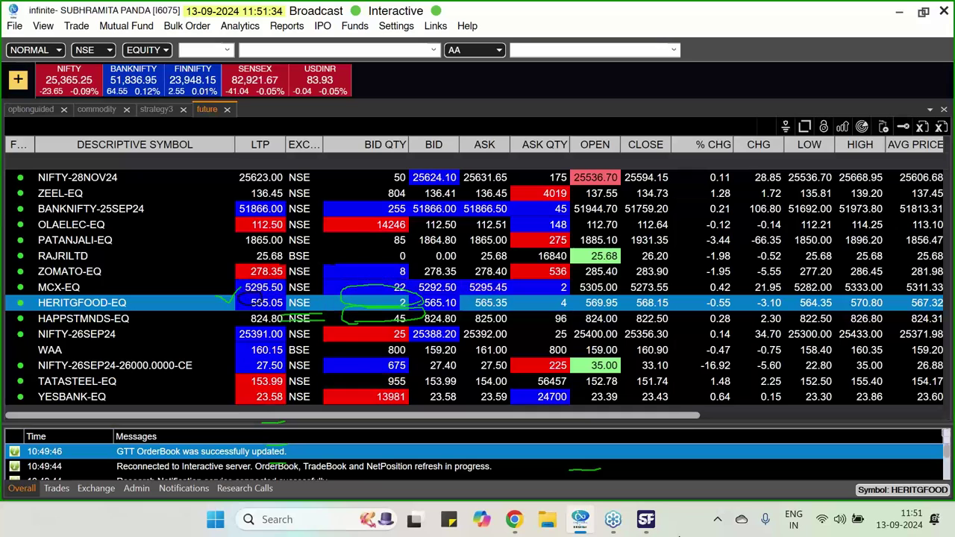
left_click(646, 523)
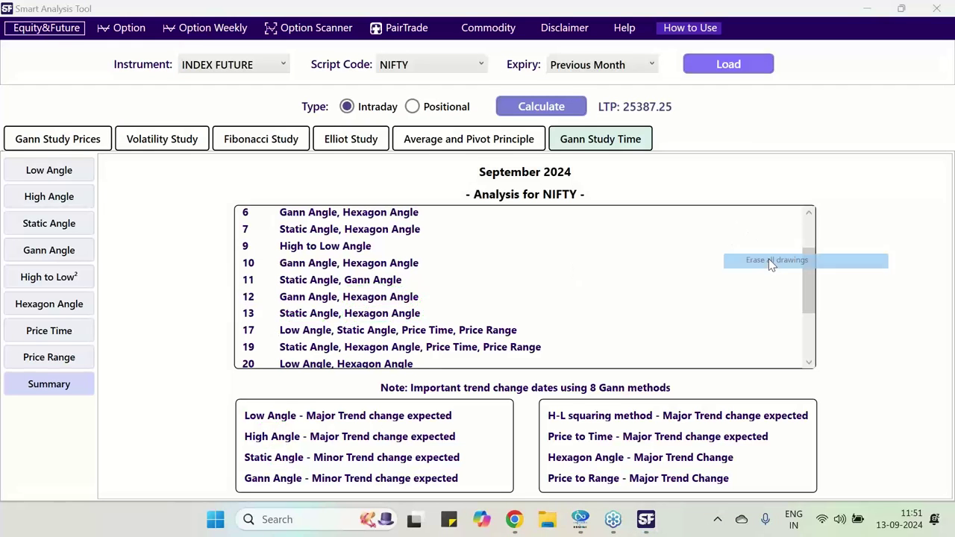
Erase all drawings and scroll the summary down to dates 26, 27, 29 and 30.
left_click(769, 262)
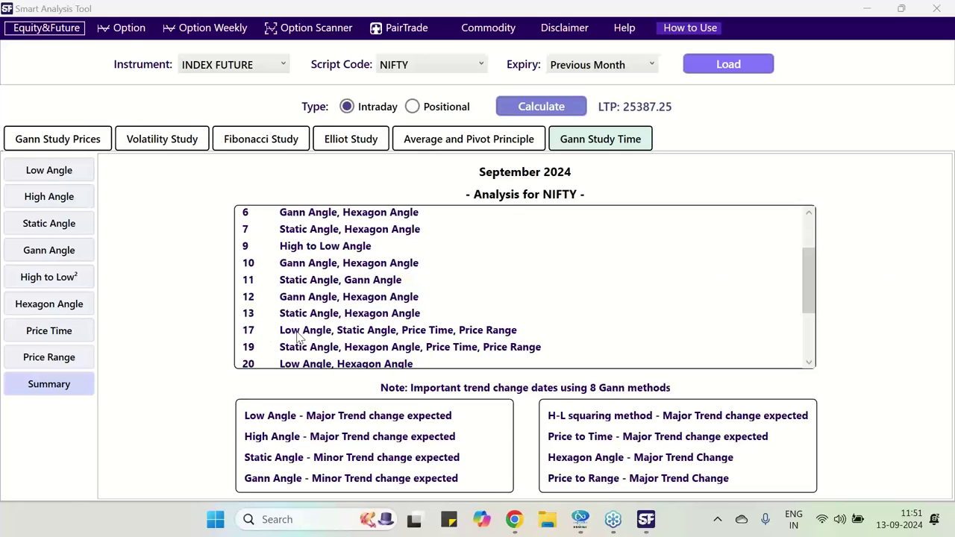
scroll(285, 339, "down", 1)
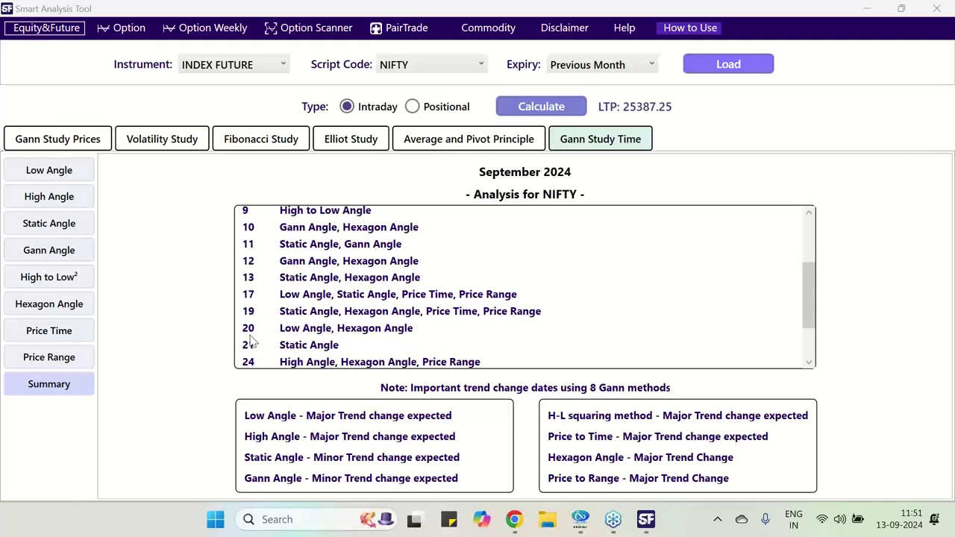
scroll(251, 341, "down", 1)
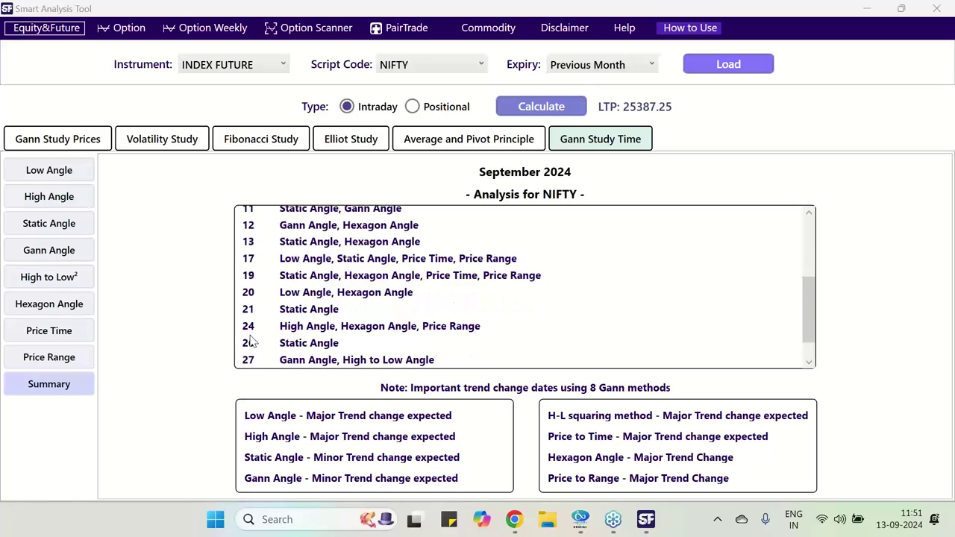
scroll(251, 341, "down", 1)
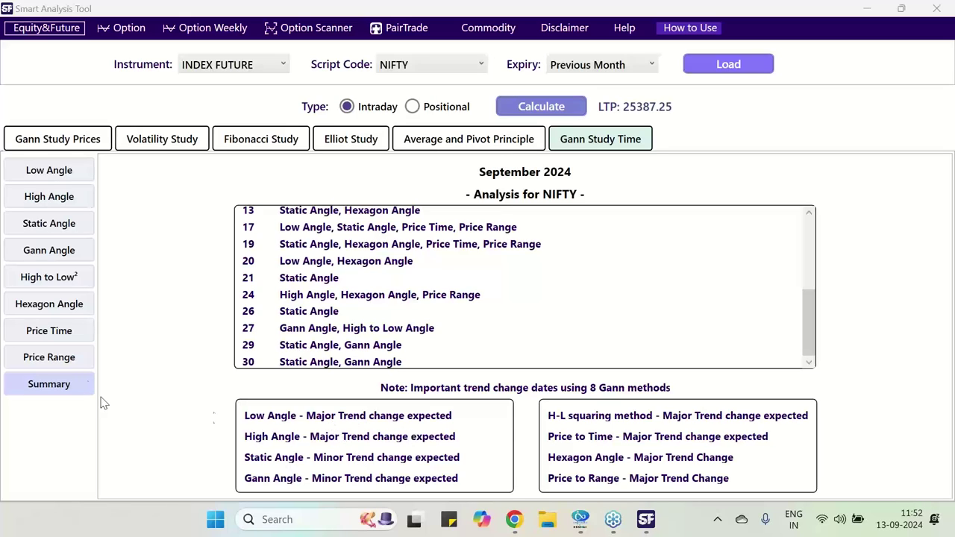
Switch to the High Angle calendar and circle the highlighted date 24.
left_click(55, 173)
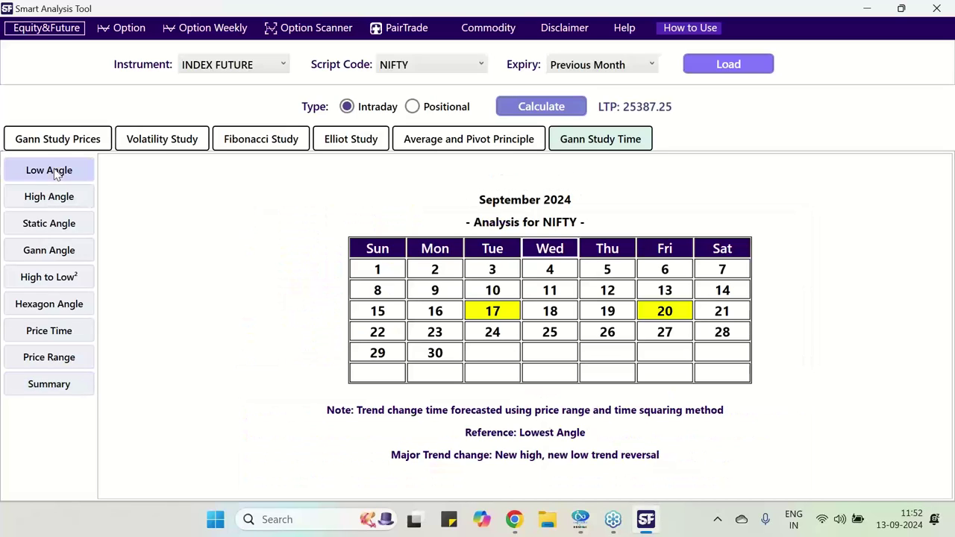
left_click(60, 204)
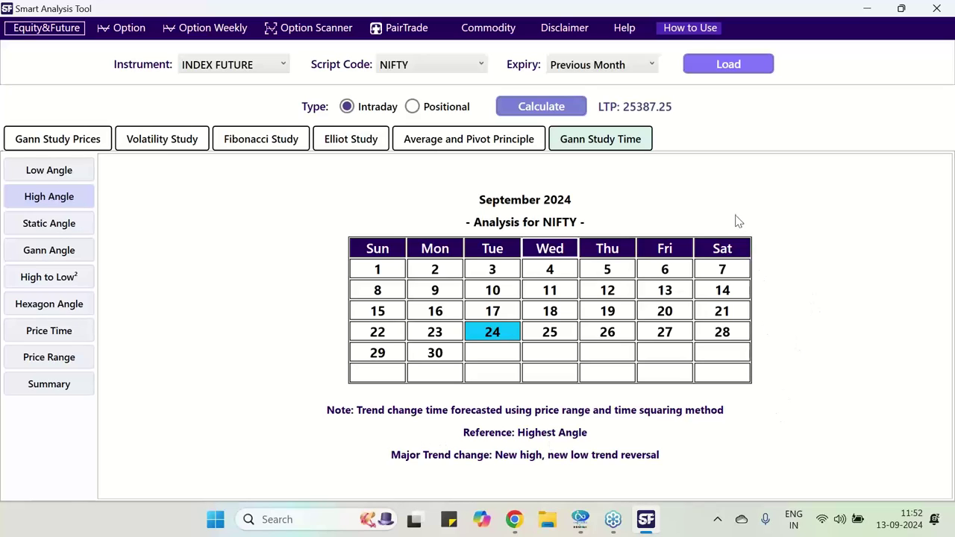
mouse_move(515, 338)
left_mouse_down()
mouse_move(490, 342)
mouse_move(496, 333)
left_mouse_up()
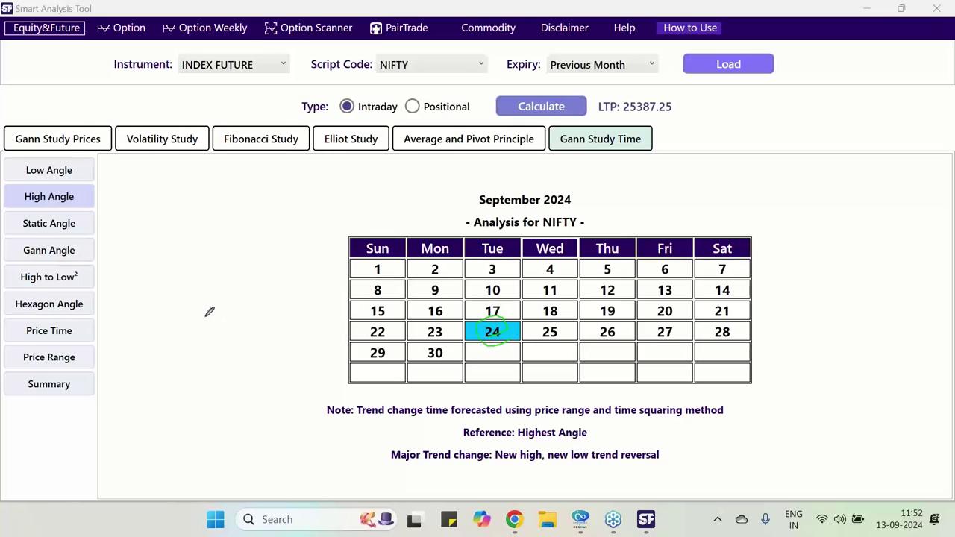
Write '23rd' and '+ve' beside the calendar and '-ve' under the 24th column.
mouse_move(206, 314)
left_mouse_down()
mouse_move(225, 333)
mouse_move(232, 306)
mouse_move(246, 312)
mouse_move(232, 329)
mouse_move(270, 278)
mouse_move(266, 292)
mouse_move(274, 297)
left_mouse_up()
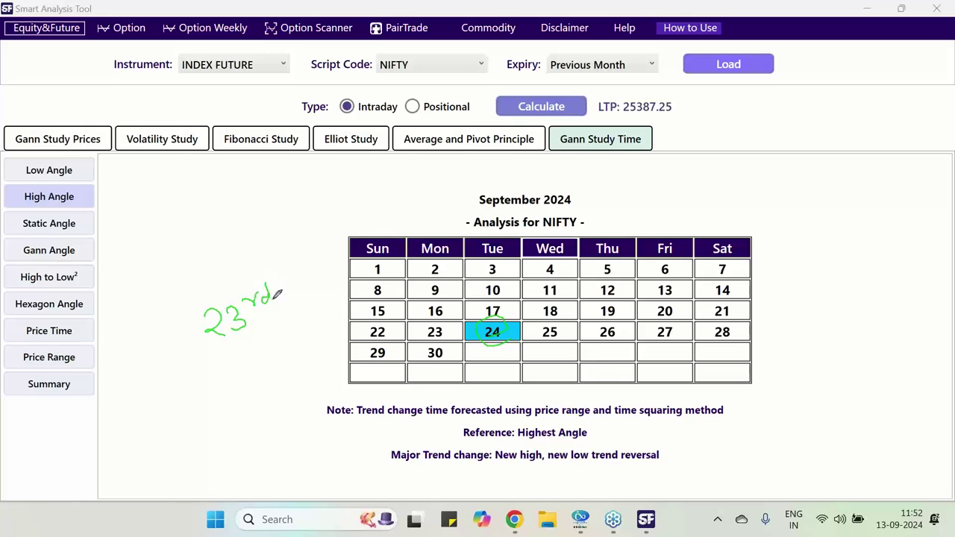
mouse_move(210, 369)
left_mouse_down()
mouse_move(245, 365)
mouse_move(239, 378)
mouse_move(275, 344)
mouse_move(300, 363)
left_mouse_up()
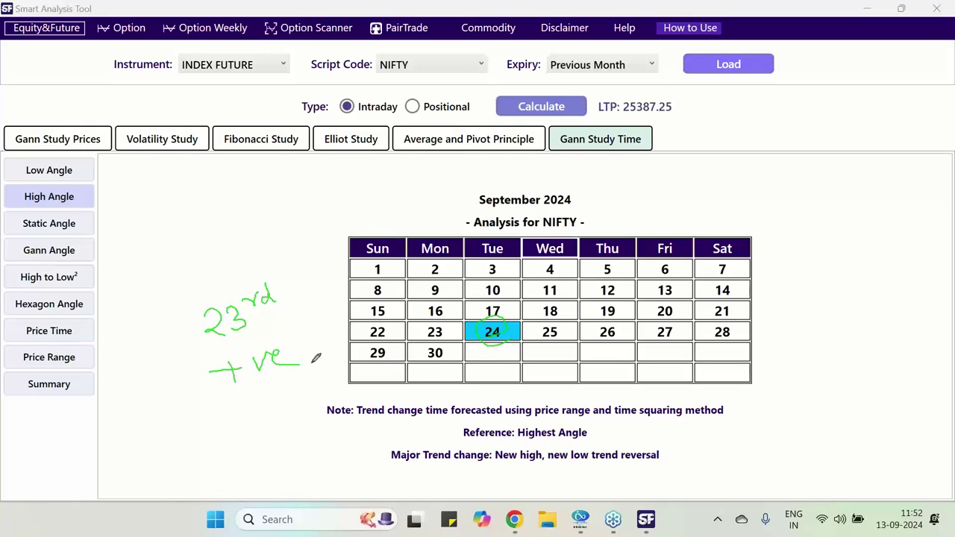
mouse_move(488, 372)
left_mouse_down()
mouse_move(564, 364)
mouse_move(568, 348)
mouse_move(579, 364)
mouse_move(586, 352)
left_mouse_up()
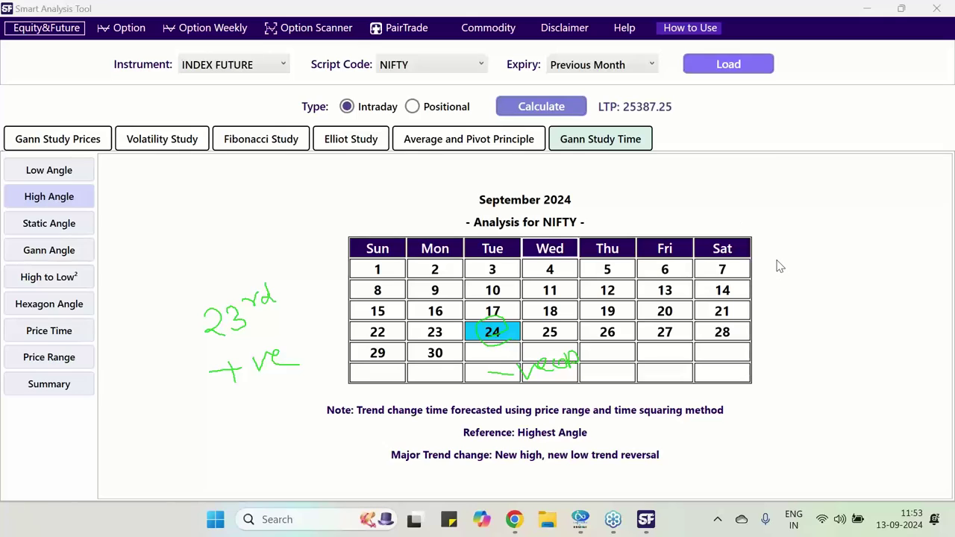
Clear the notes, then ring the eight Gann method buttons and tick date 24 in green.
key("Escape")
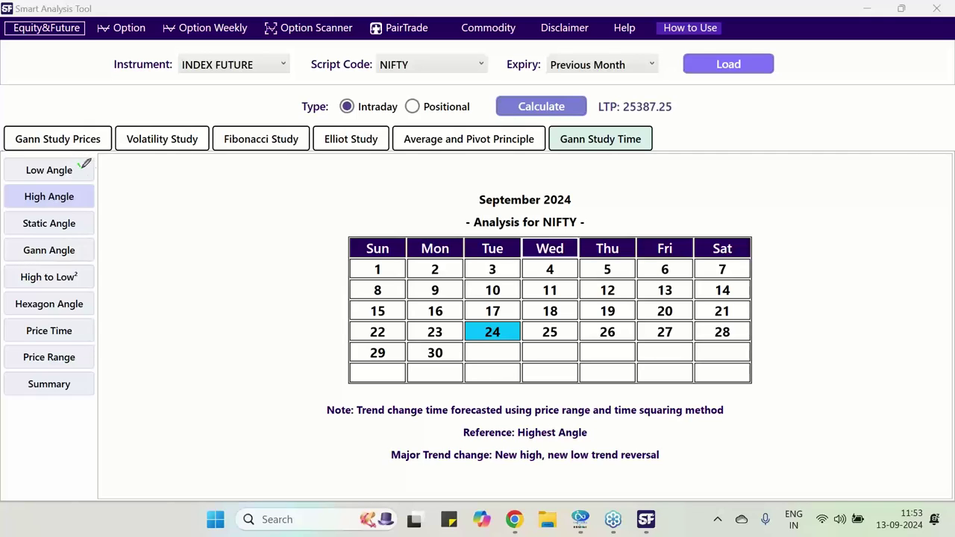
mouse_move(78, 159)
left_mouse_down()
mouse_move(99, 335)
mouse_move(72, 365)
mouse_move(4, 317)
mouse_move(17, 166)
mouse_move(64, 151)
mouse_move(88, 164)
left_mouse_up()
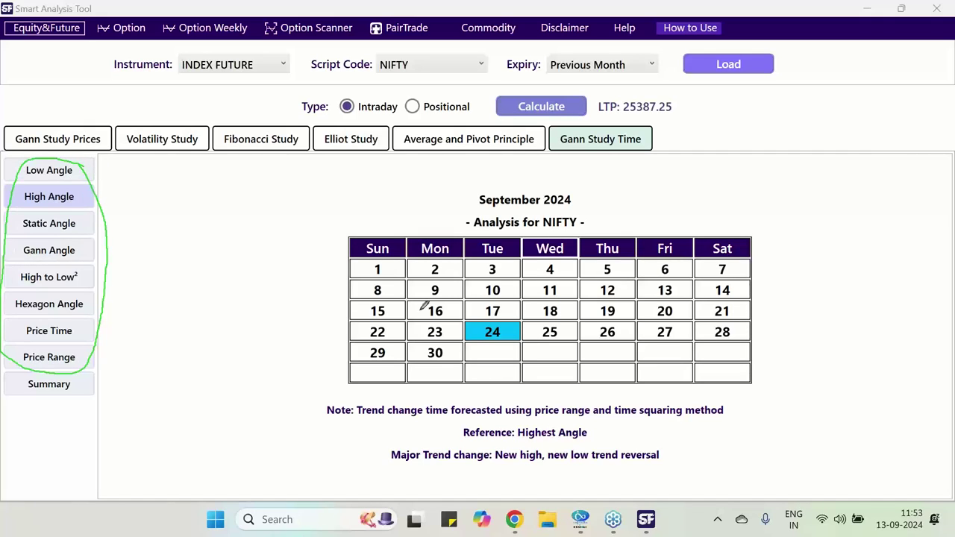
mouse_move(472, 347)
left_mouse_down()
mouse_move(485, 350)
mouse_move(526, 323)
left_mouse_up()
Show the Summary list of September trend-change dates, scroll through it, then clear the drawn marks.
left_click(31, 387)
scroll(361, 320, "up", 5)
scroll(362, 320, "up", 2)
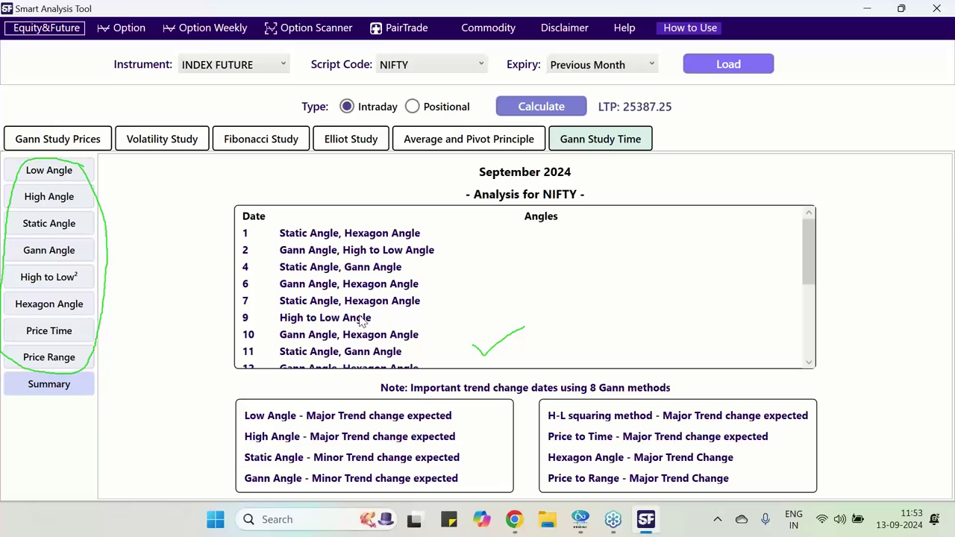
scroll(377, 251, "down", 5)
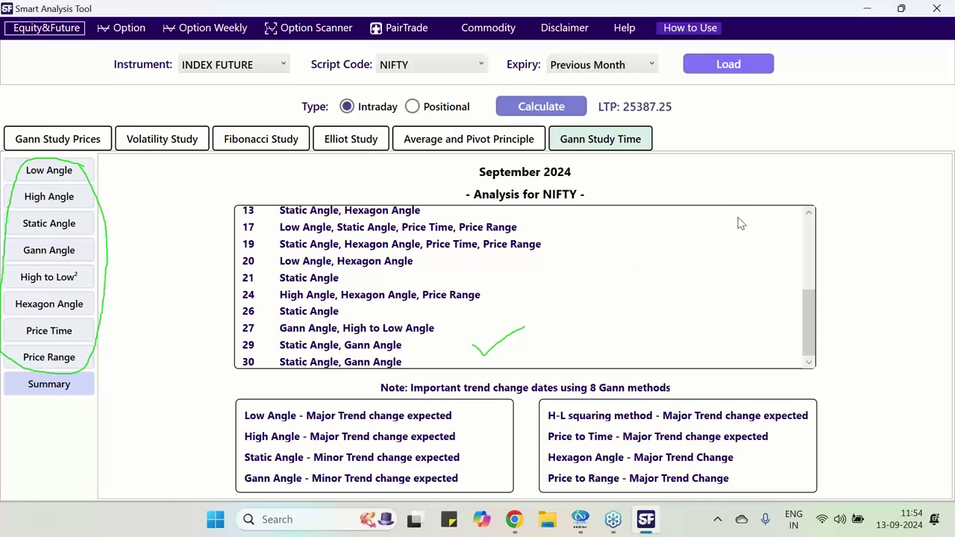
key("Escape")
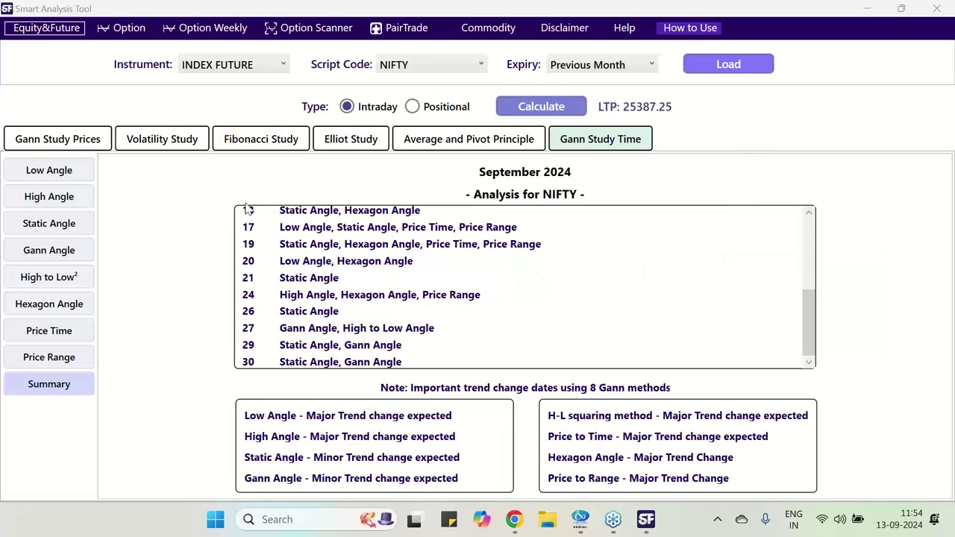
Step through the Low and High Angle calendars to the Static Angle calendar with dates 4, 11, 13, 17, 19.
left_click(56, 176)
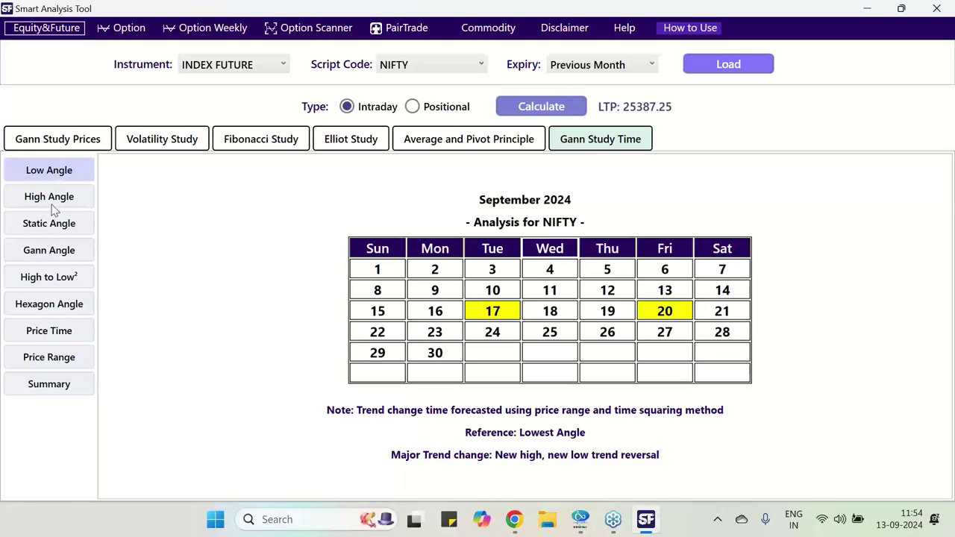
left_click(54, 210)
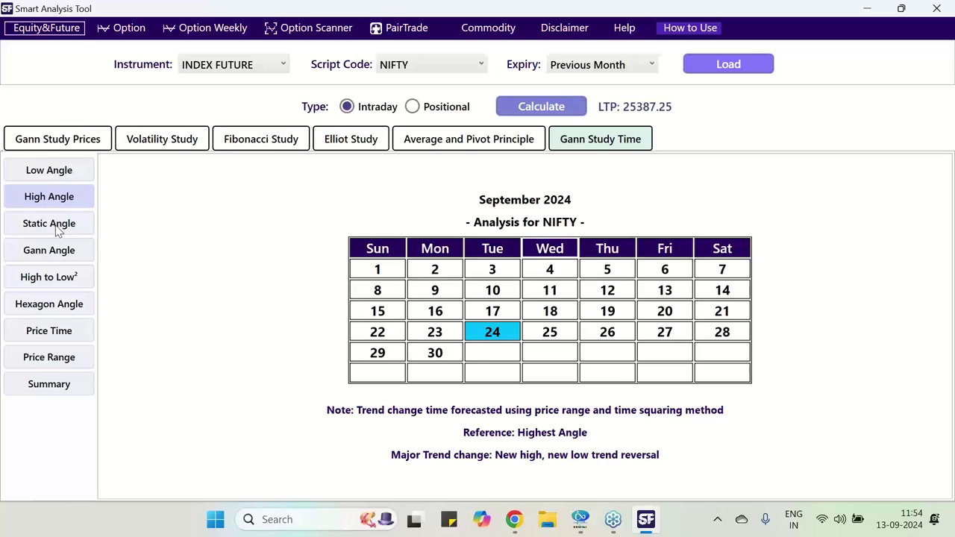
left_click(57, 231)
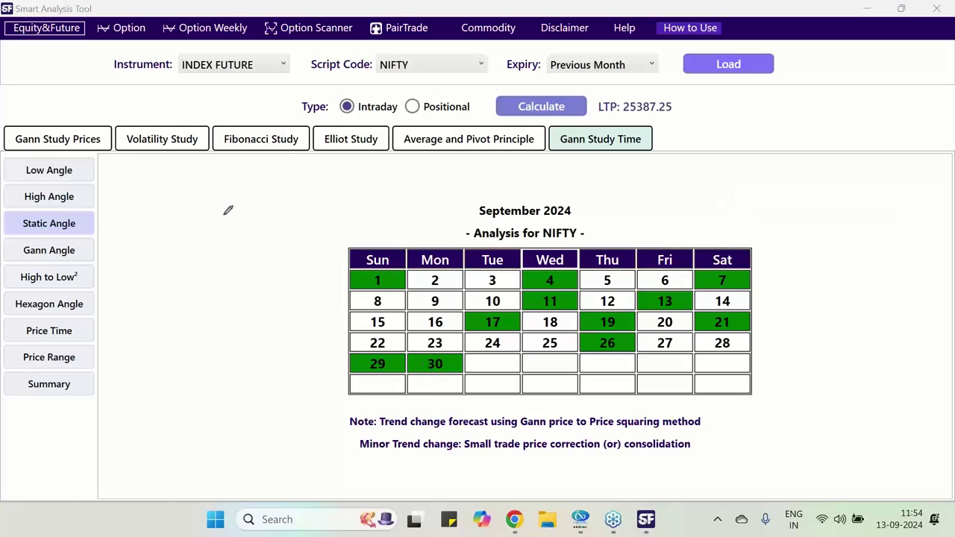
mouse_move(223, 215)
left_mouse_down()
mouse_move(224, 232)
mouse_move(252, 236)
mouse_move(258, 218)
mouse_move(282, 239)
left_mouse_up()
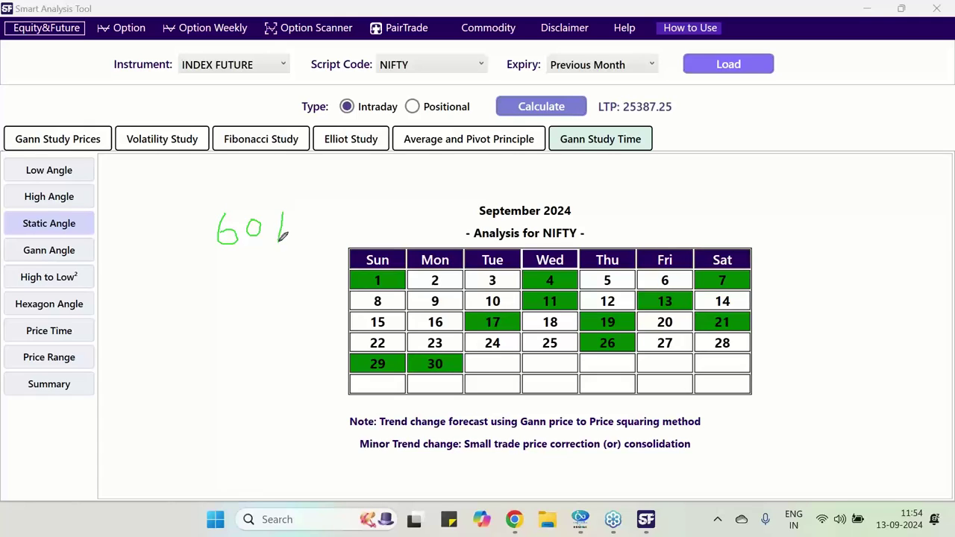
left_click(289, 221)
mouse_move(224, 265)
left_mouse_down()
mouse_move(279, 257)
mouse_move(279, 265)
left_mouse_up()
mouse_move(249, 320)
left_mouse_down()
mouse_move(250, 331)
mouse_move(258, 318)
left_mouse_up()
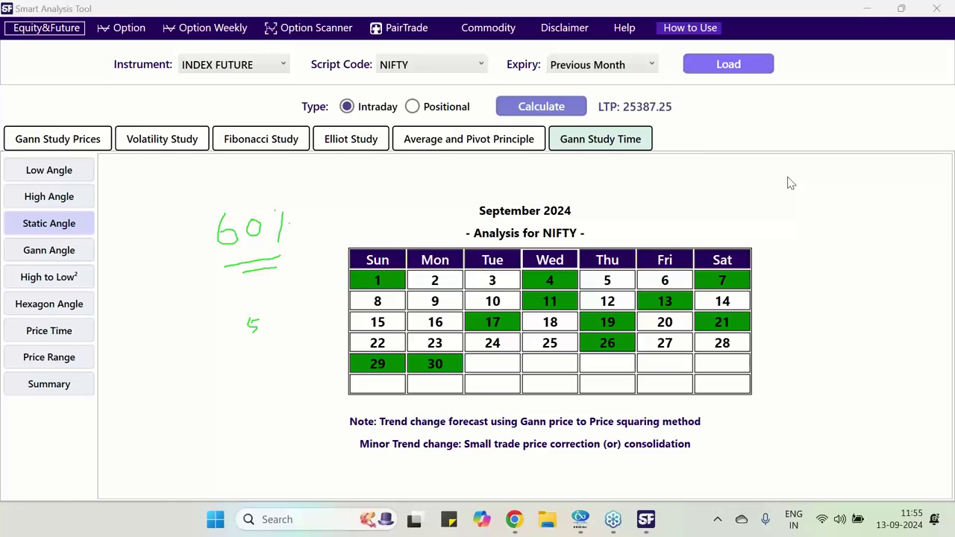
left_click_drag(91, 167, 88, 377)
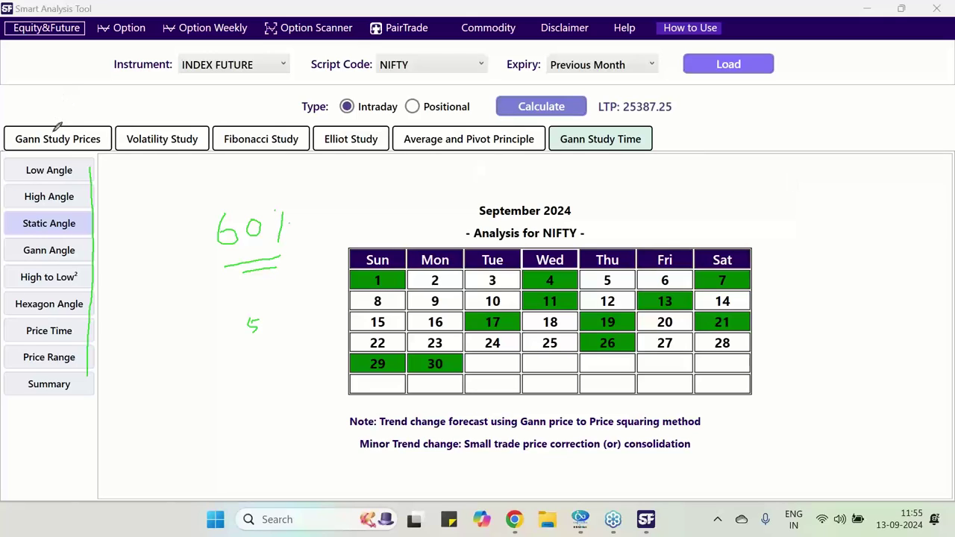
left_click_drag(65, 132, 90, 99)
mouse_move(146, 133)
left_mouse_down()
mouse_move(154, 139)
mouse_move(185, 114)
left_mouse_up()
mouse_move(171, 184)
left_mouse_down()
mouse_move(178, 194)
mouse_move(188, 176)
left_mouse_up()
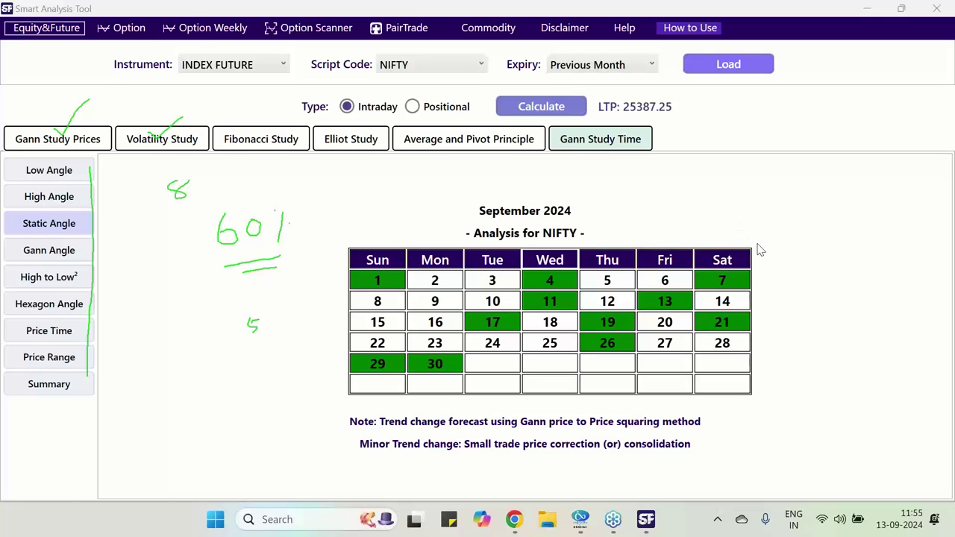
key("Escape")
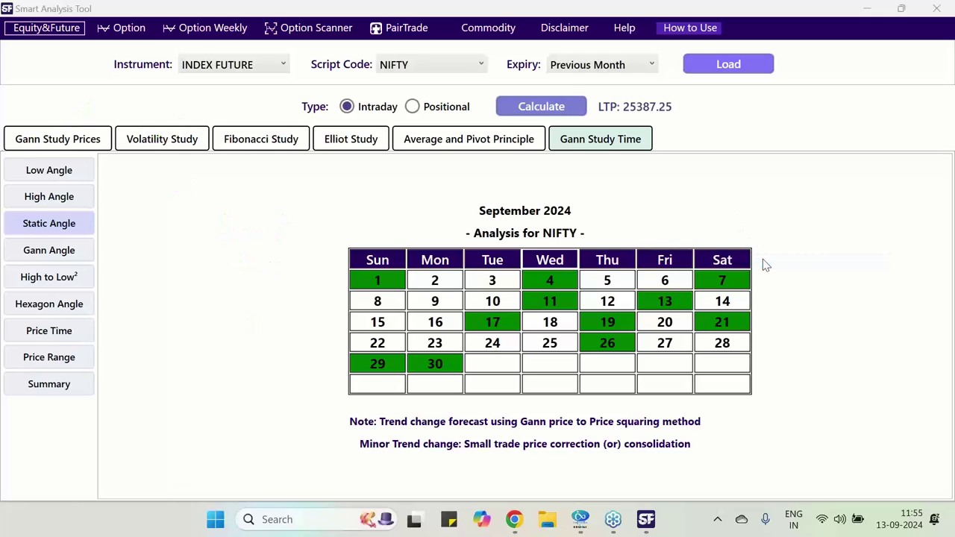